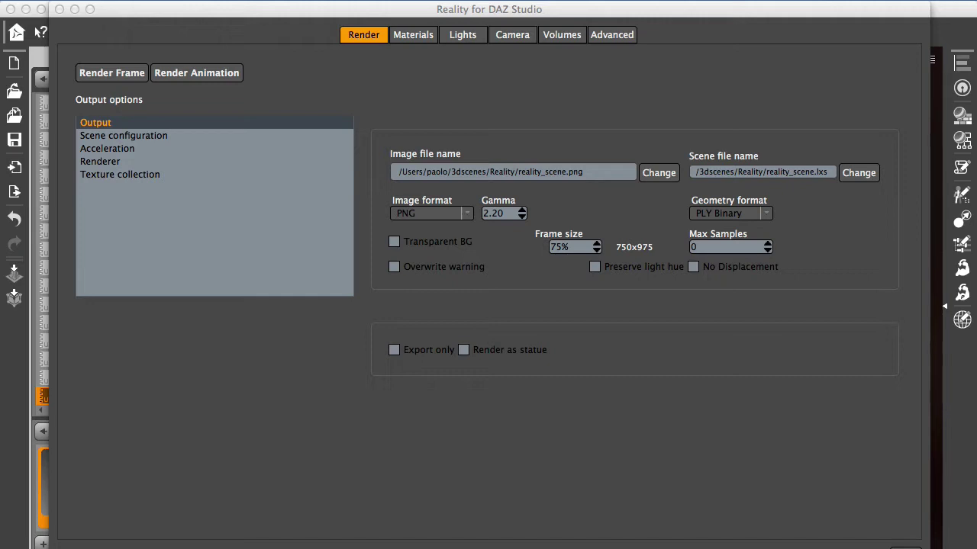
Switch to DAZ Studio and load the LiqSwi_suit outfit from the Liquid Switch content folder onto the Victoria 4.2 figure
click(193, 483)
click(9, 361)
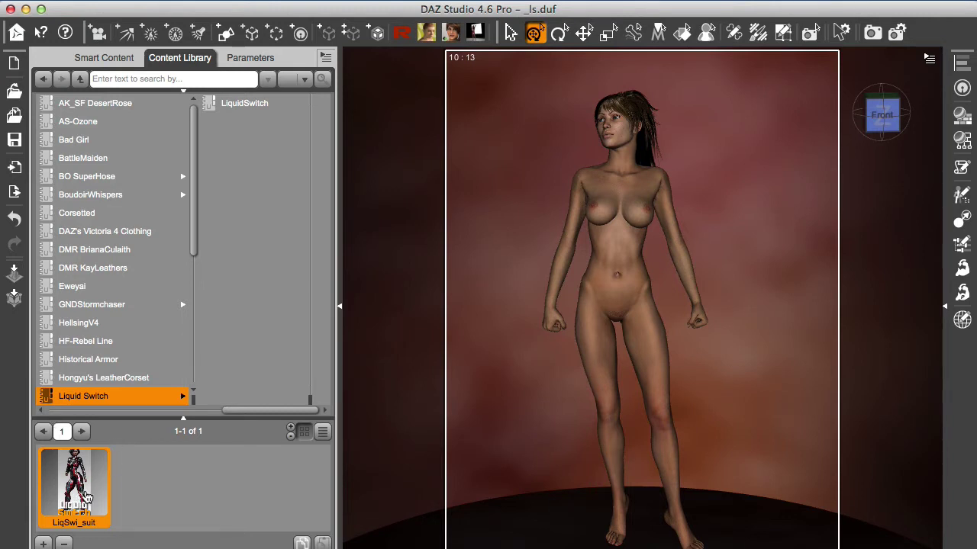
mouse_move(69, 473)
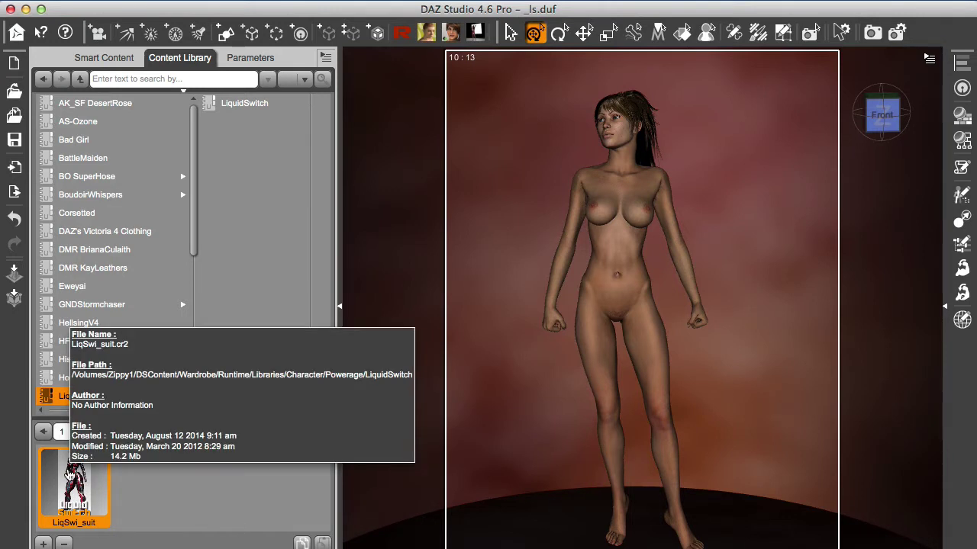
drag(69, 473, 605, 246)
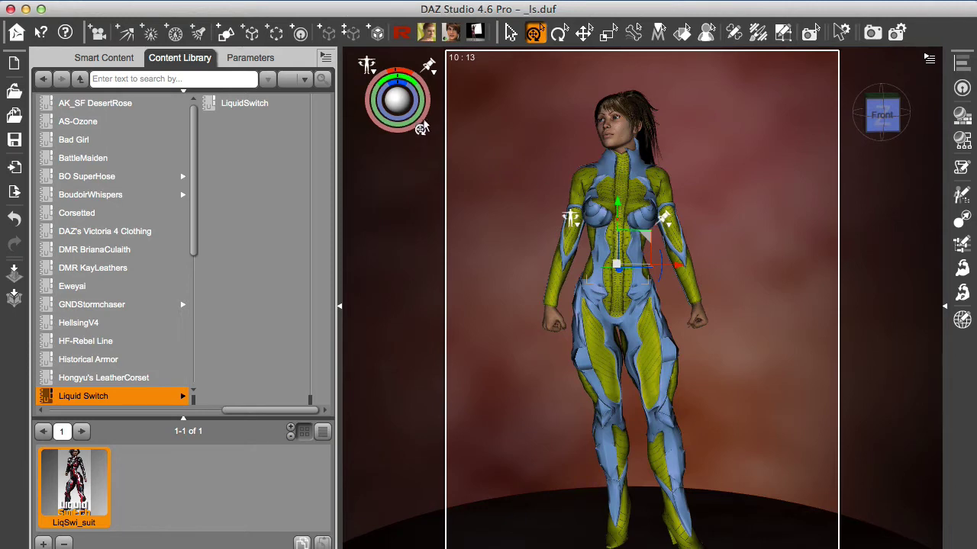
Switch to Reality for DAZ Studio and inspect the arms material of the LiqSwi_suit object
click(402, 33)
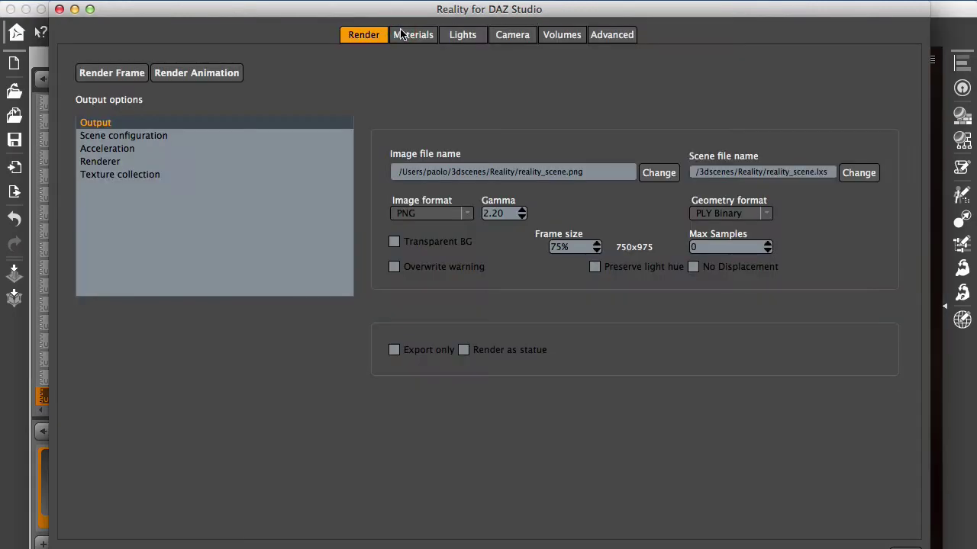
click(413, 36)
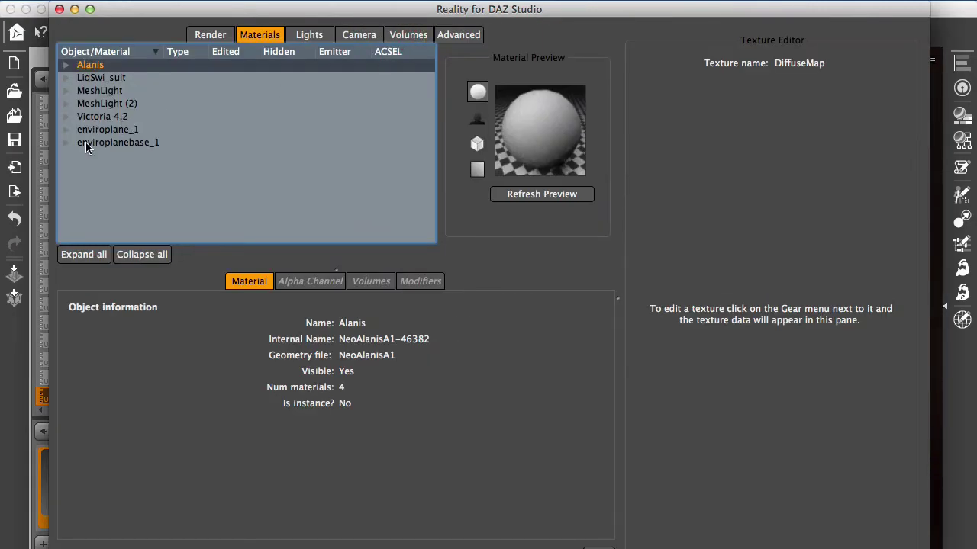
click(66, 77)
click(186, 92)
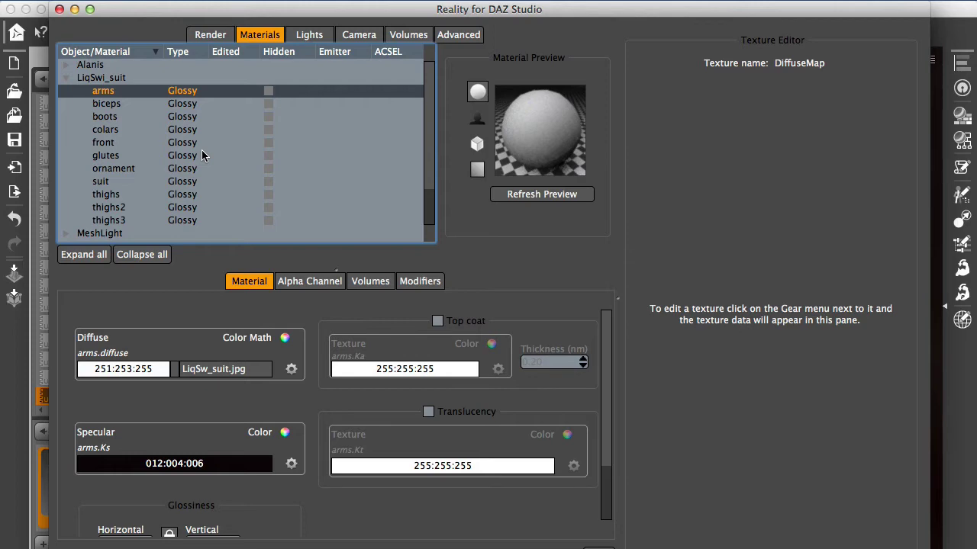
Switch to DAZ Studio, pick the suit's front surface on the figure and examine its shader settings
click(24, 377)
key(alt+shift+m)
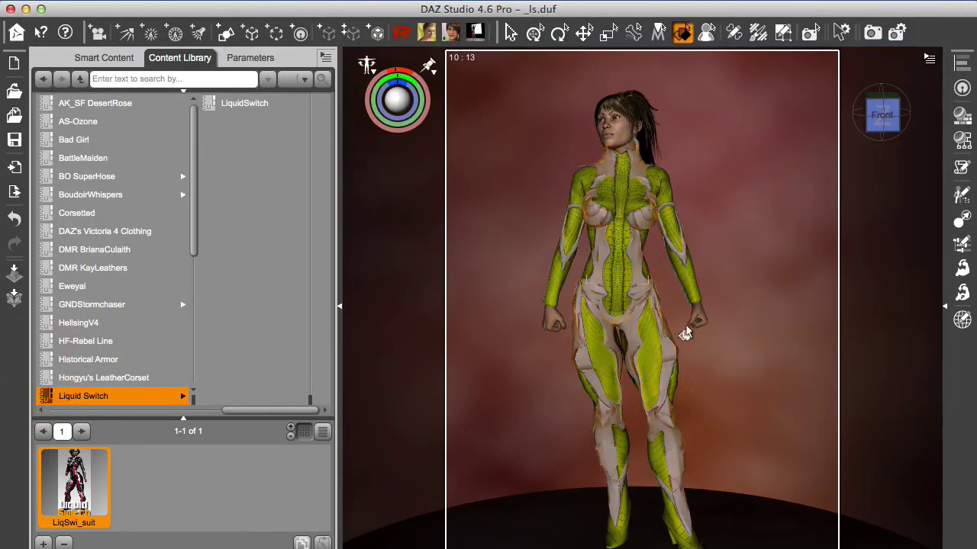
click(625, 285)
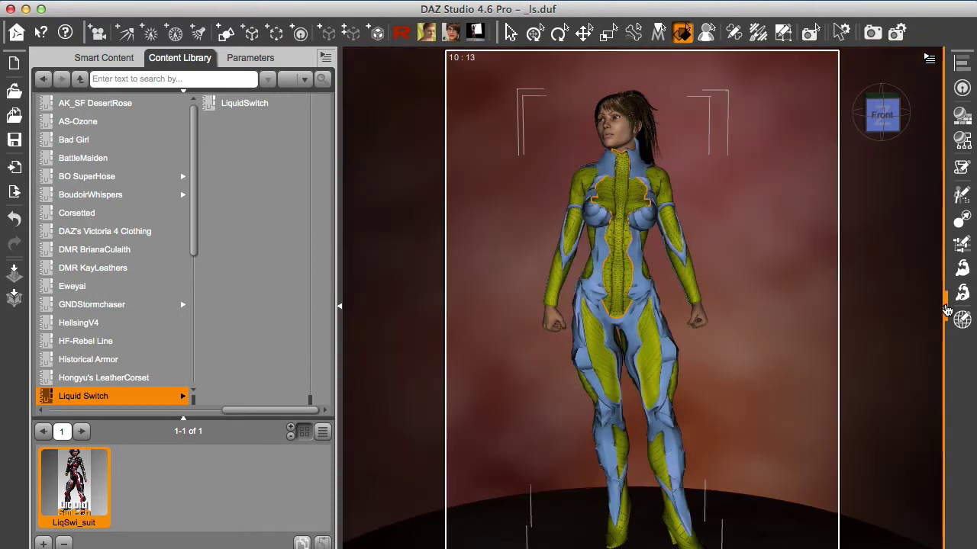
click(946, 308)
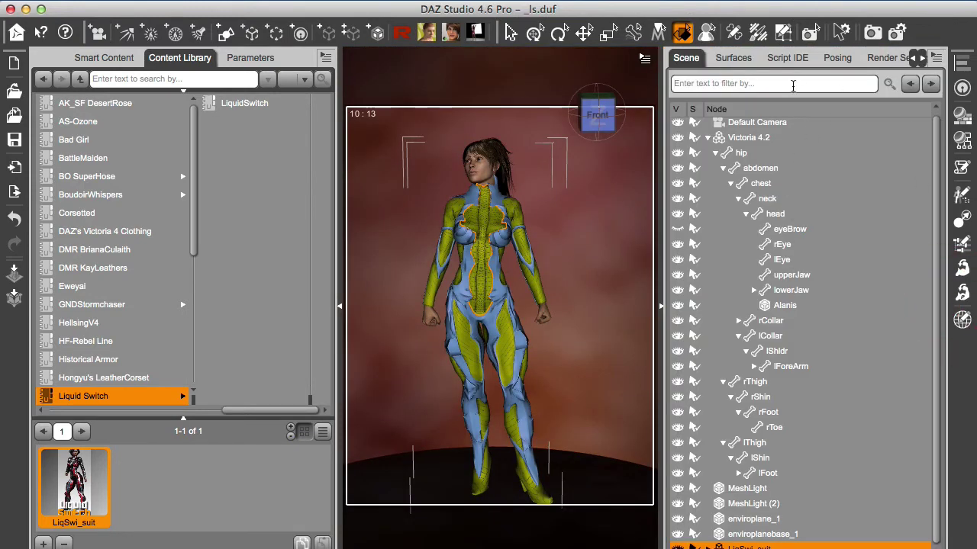
click(734, 59)
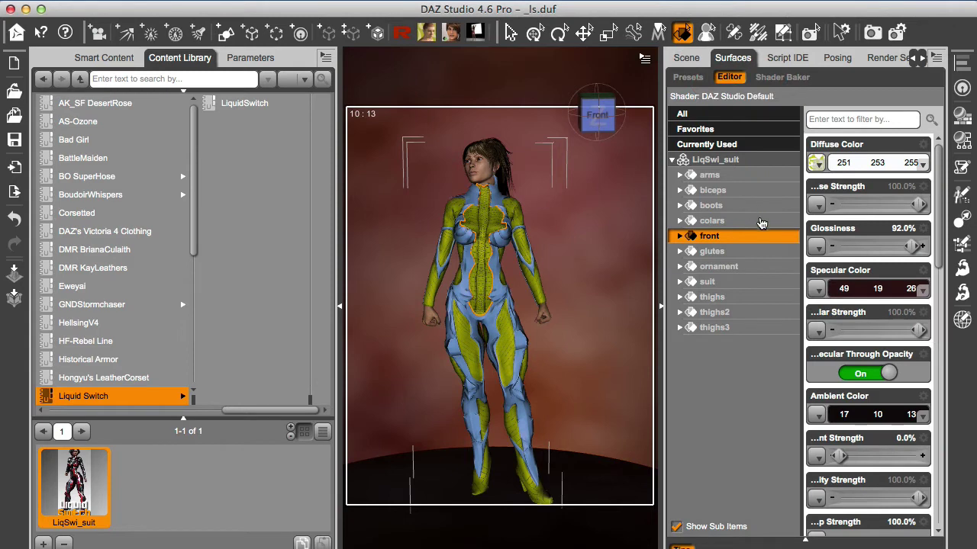
mouse_move(818, 167)
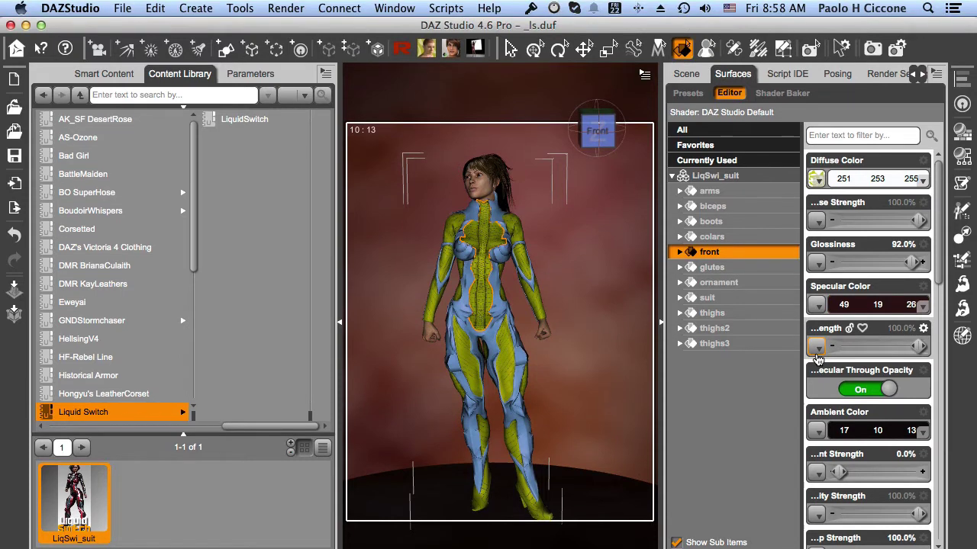
click(661, 325)
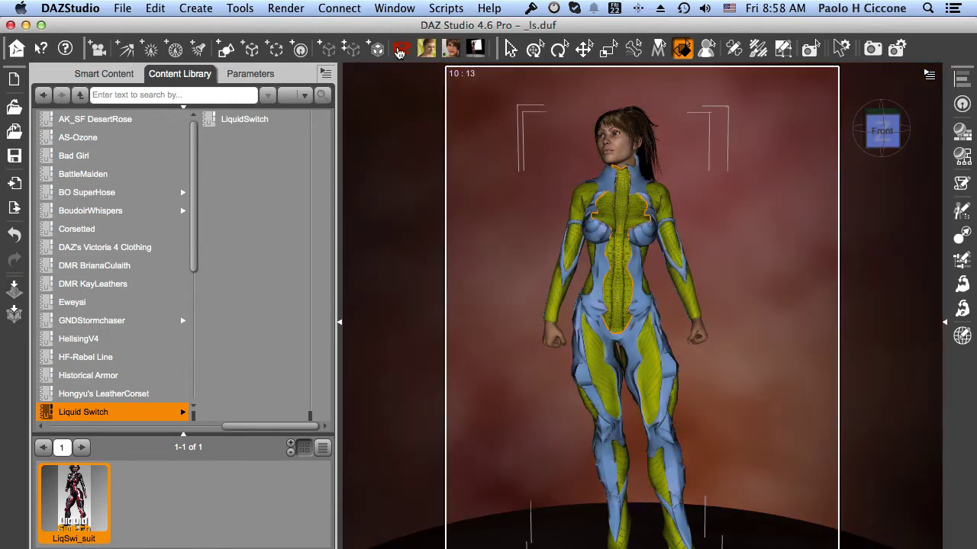
Switch to Reality and examine the suit's front material, including the LiqSw_suit.jpg image map of its diffuse texture
click(399, 49)
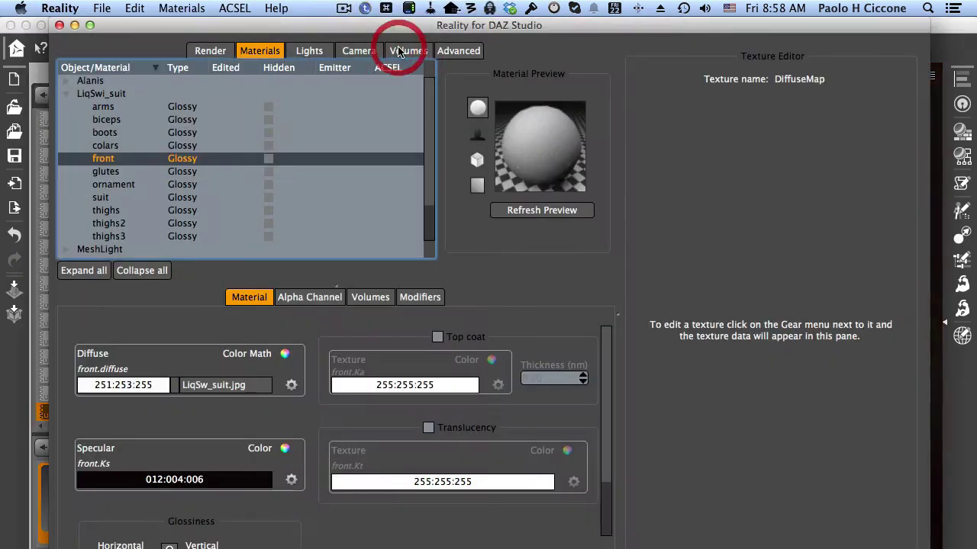
click(124, 174)
click(124, 162)
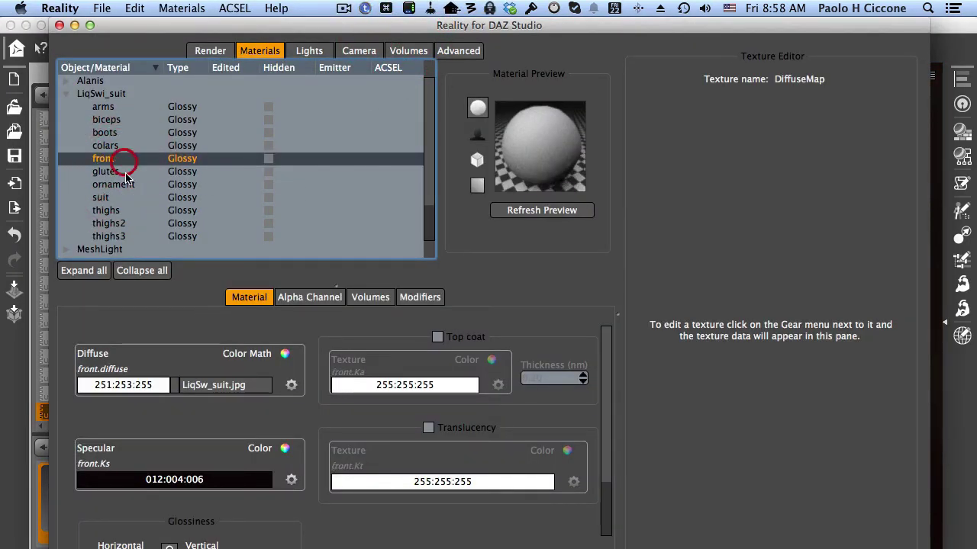
click(200, 385)
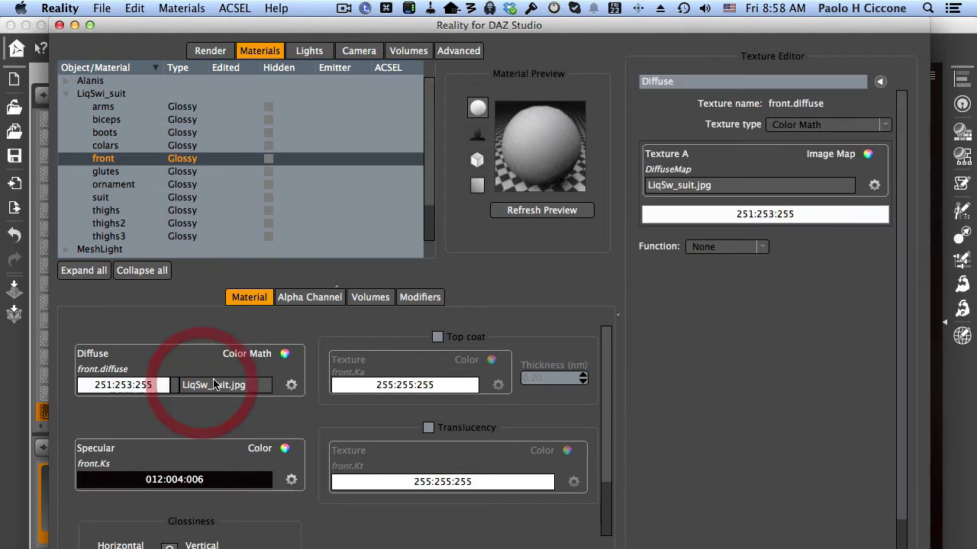
click(681, 186)
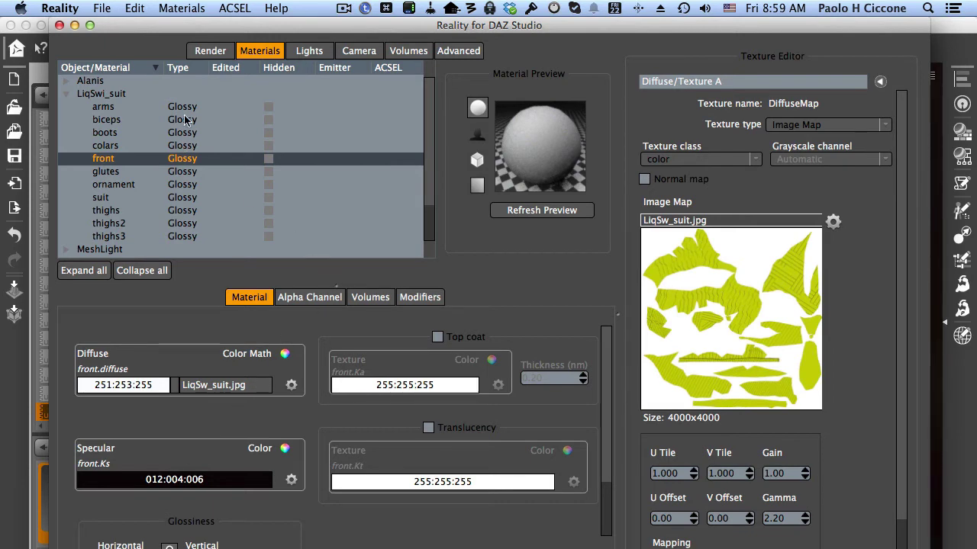
Render the current frame and fit the whole image in the LuxRender preview
click(195, 51)
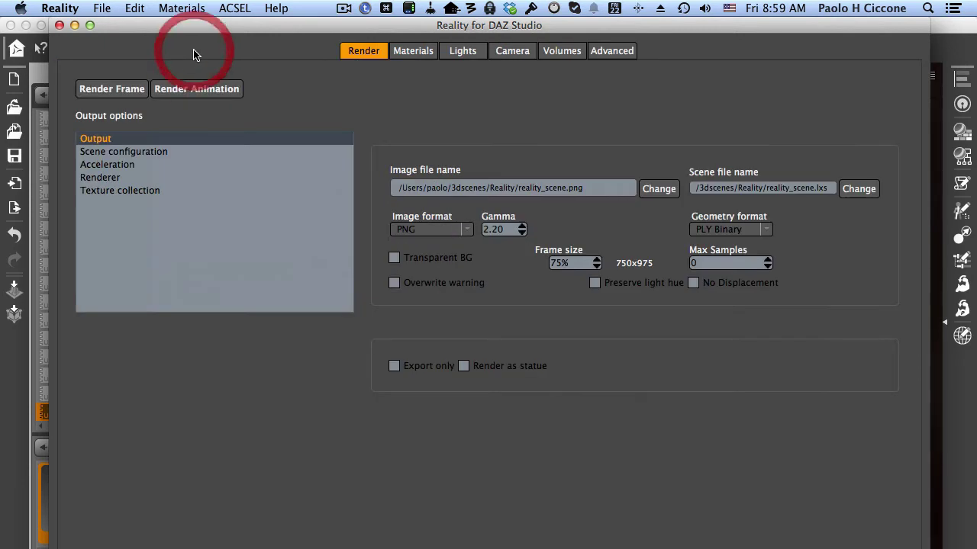
click(112, 89)
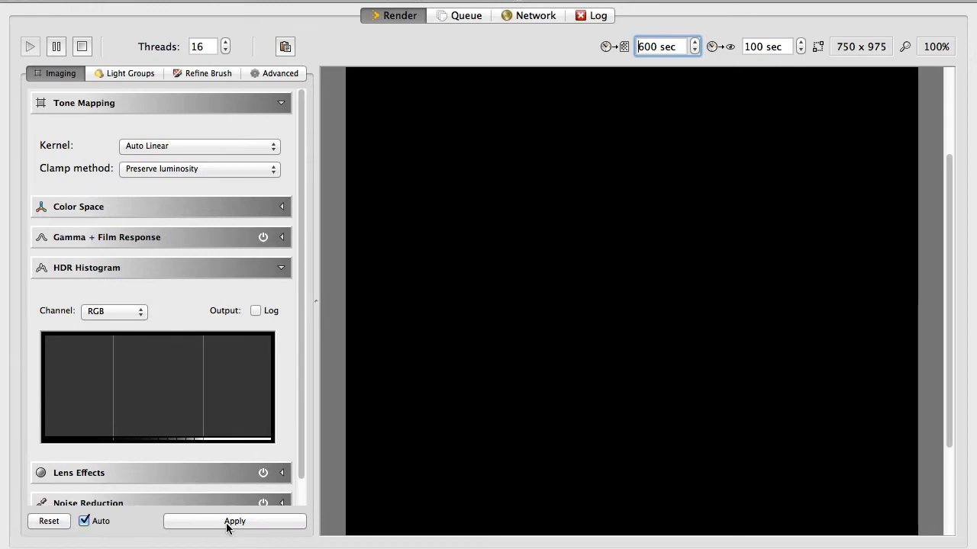
click(229, 524)
click(586, 370)
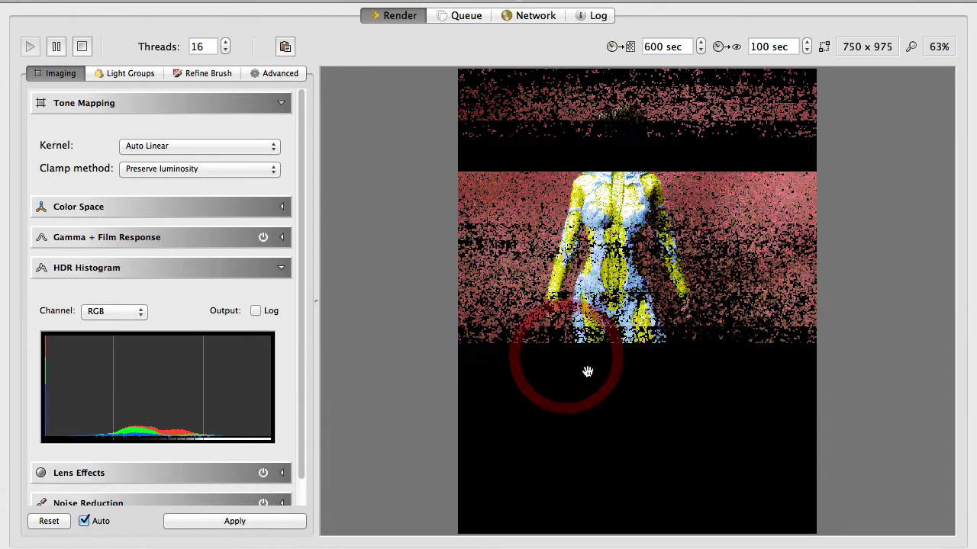
click(297, 521)
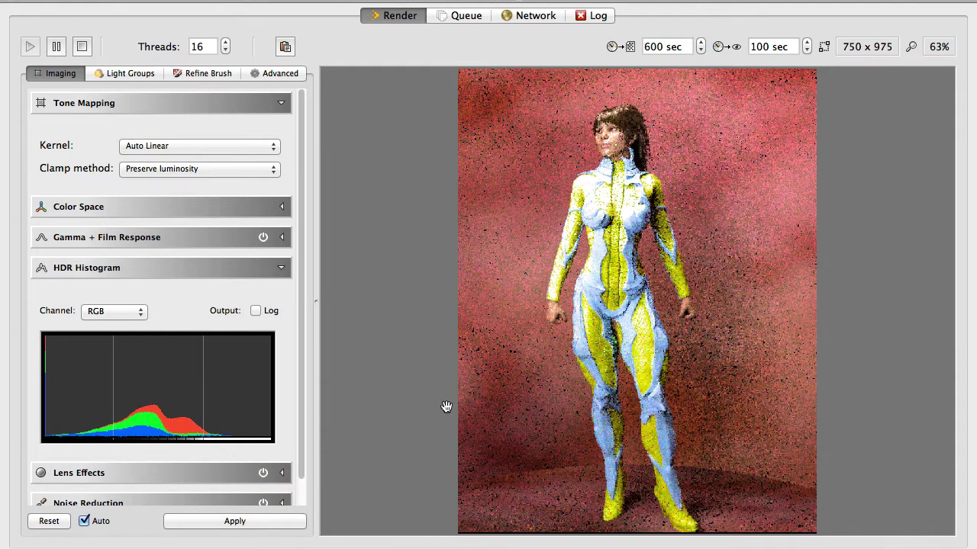
Change the tone mapping kernel to Linear and set the shutter to 1/8
click(161, 146)
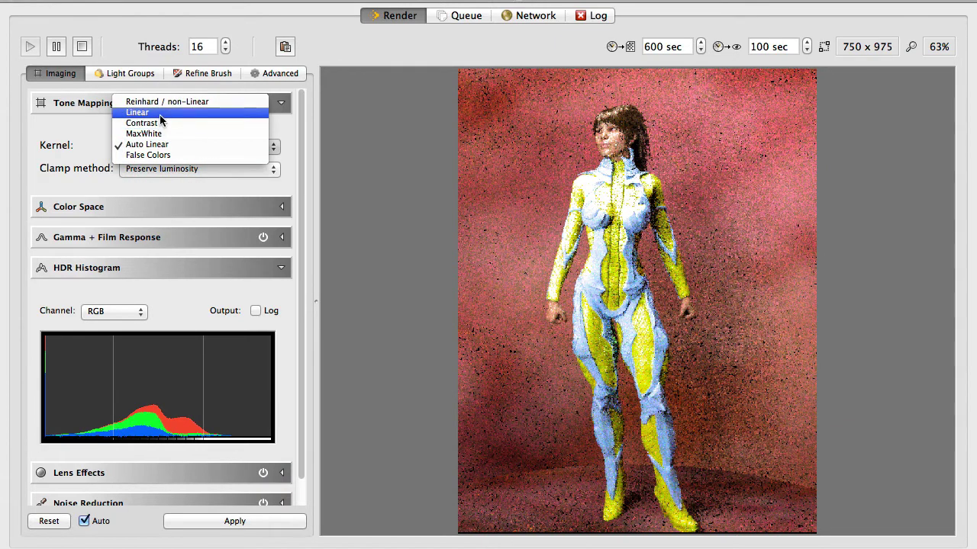
click(160, 114)
click(173, 215)
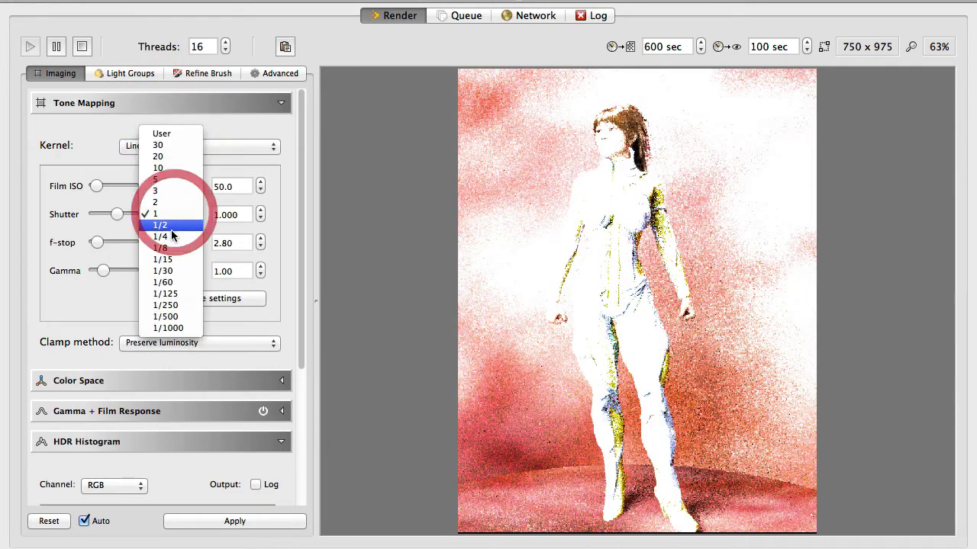
click(171, 247)
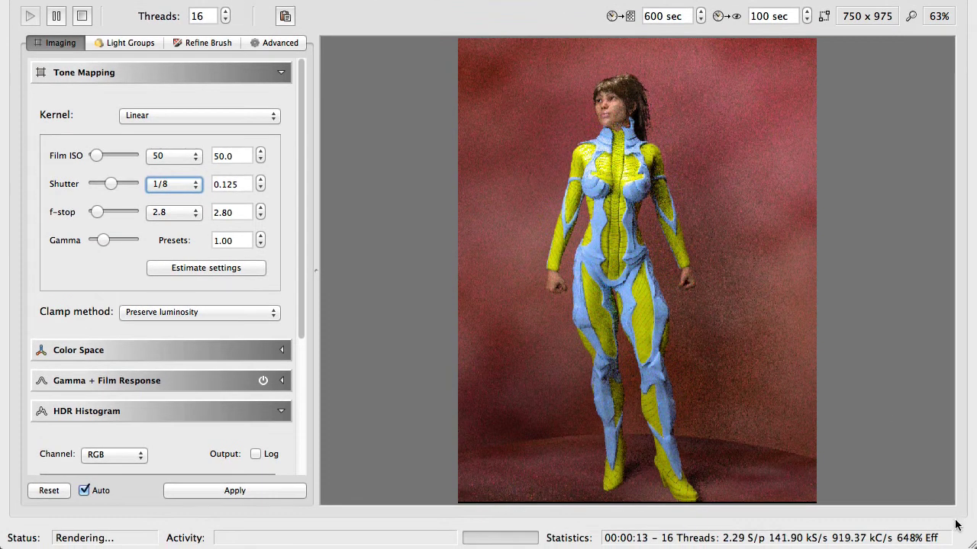
Narrow the LuxRender window and reapply tone mapping to refresh the render preview
drag(969, 541, 864, 543)
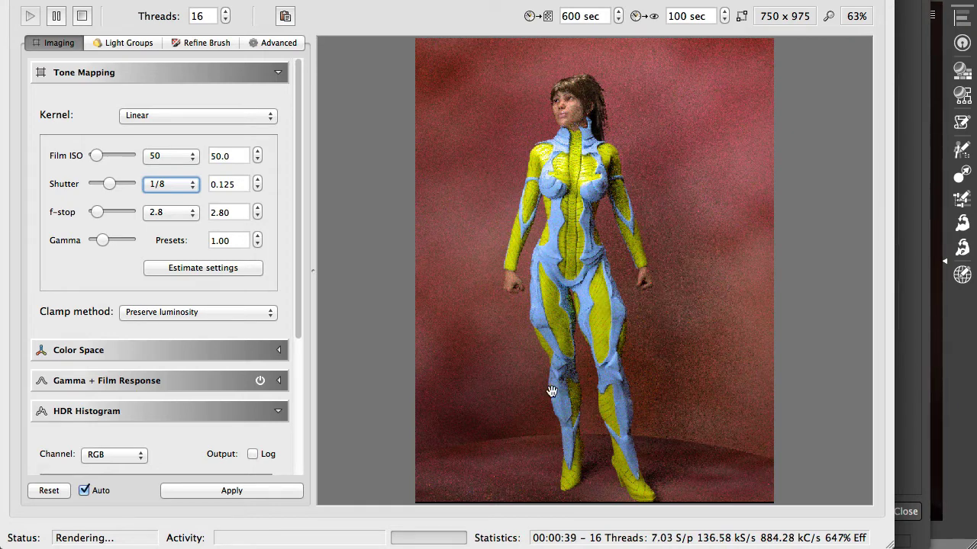
click(547, 330)
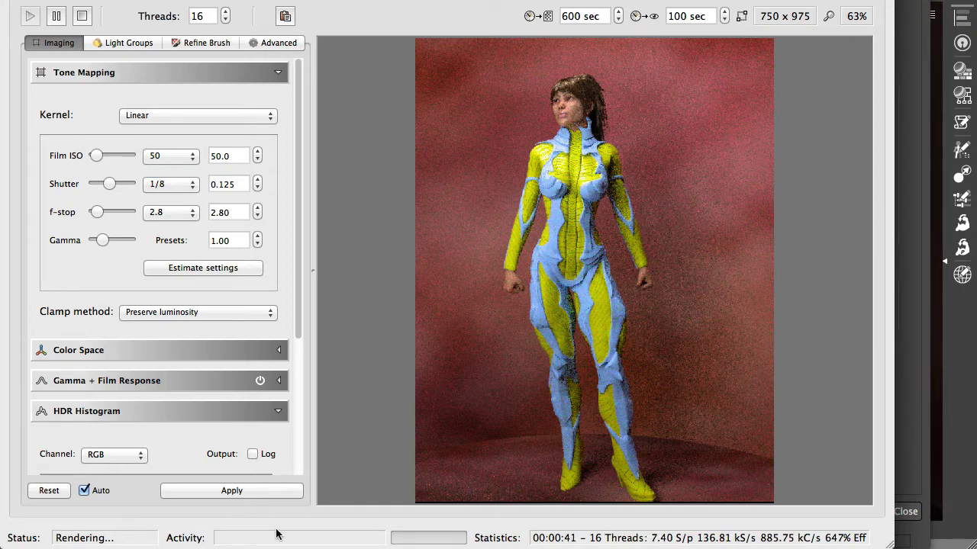
click(247, 489)
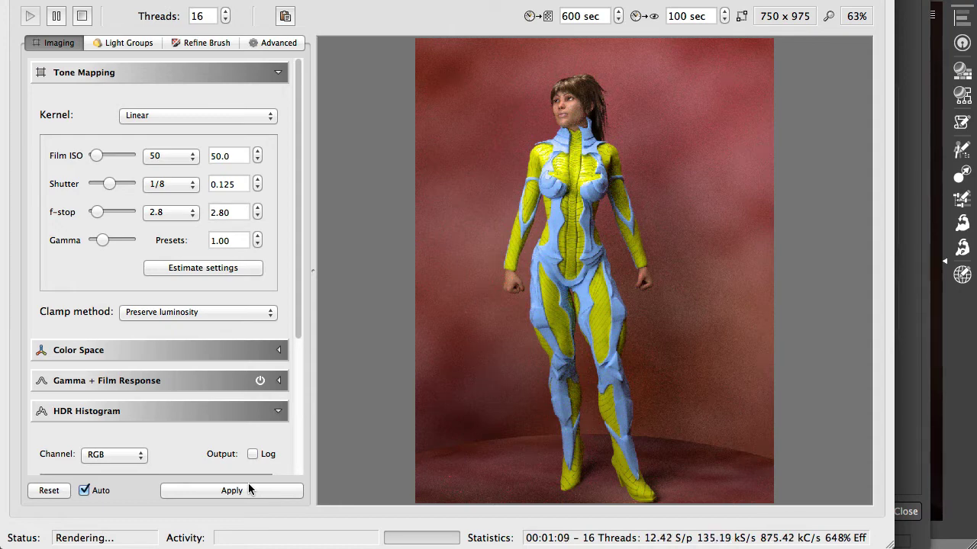
click(444, 290)
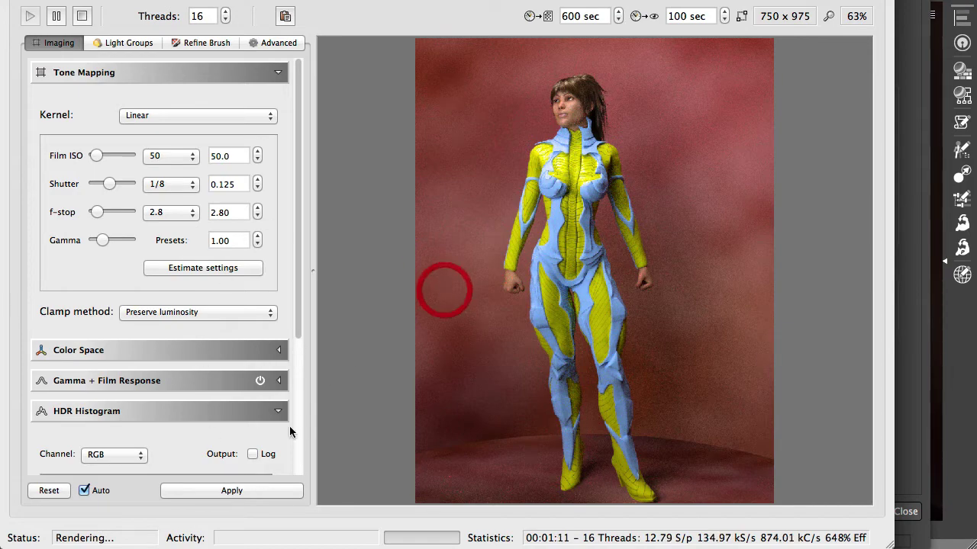
click(248, 492)
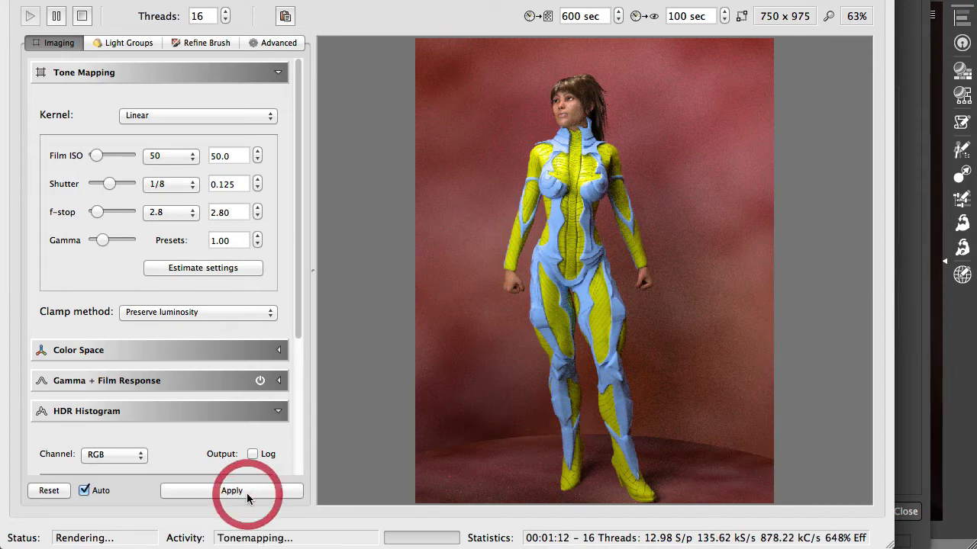
Quit LuxRender and return to the Reality render settings
click(236, 0)
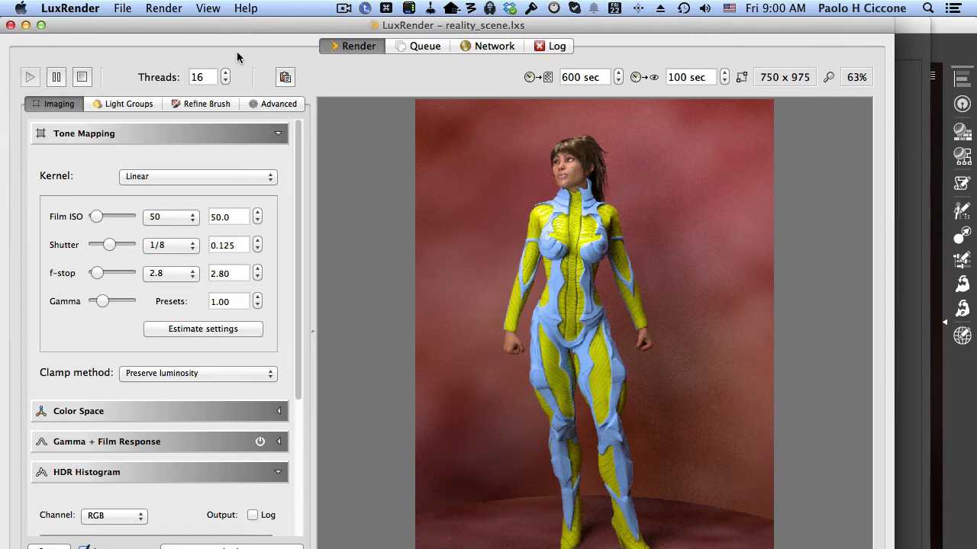
drag(242, 40, 245, 39)
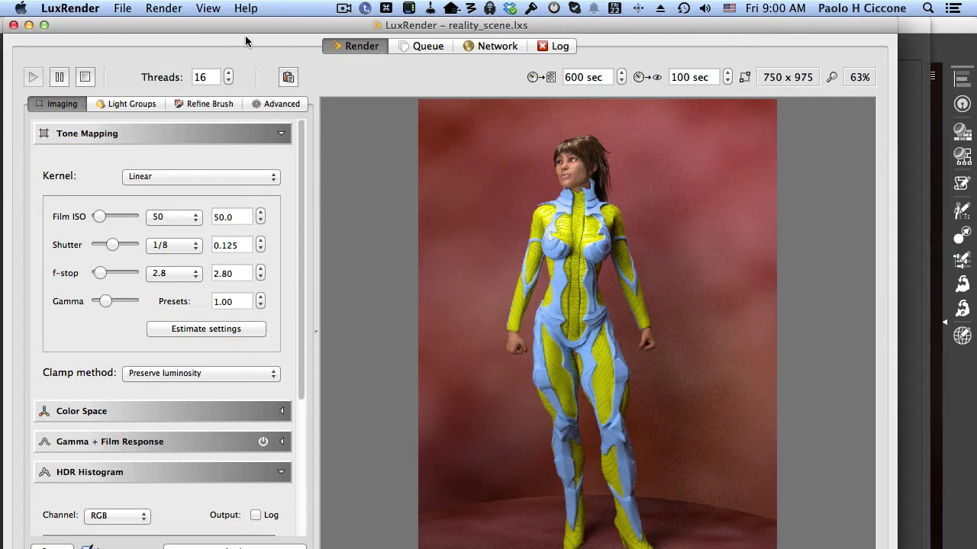
key(super+q)
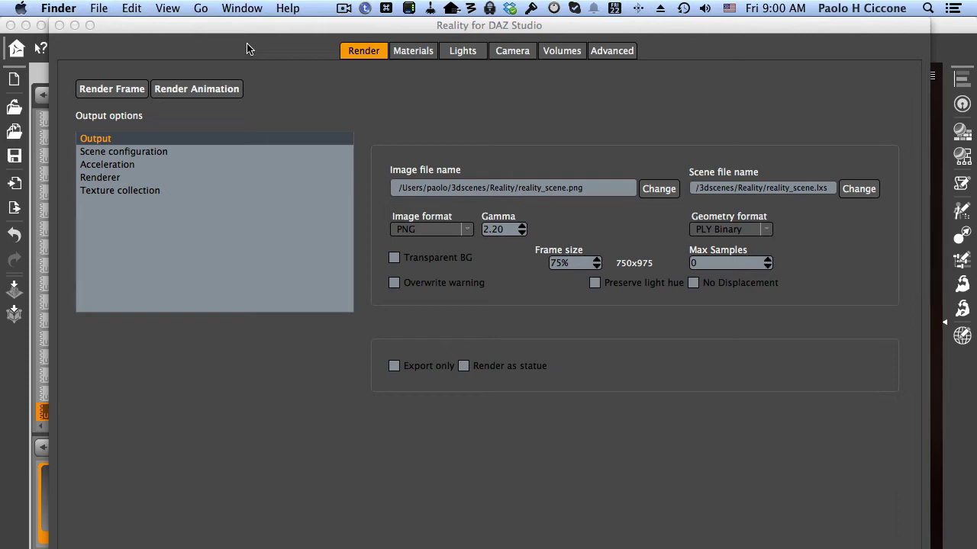
click(247, 45)
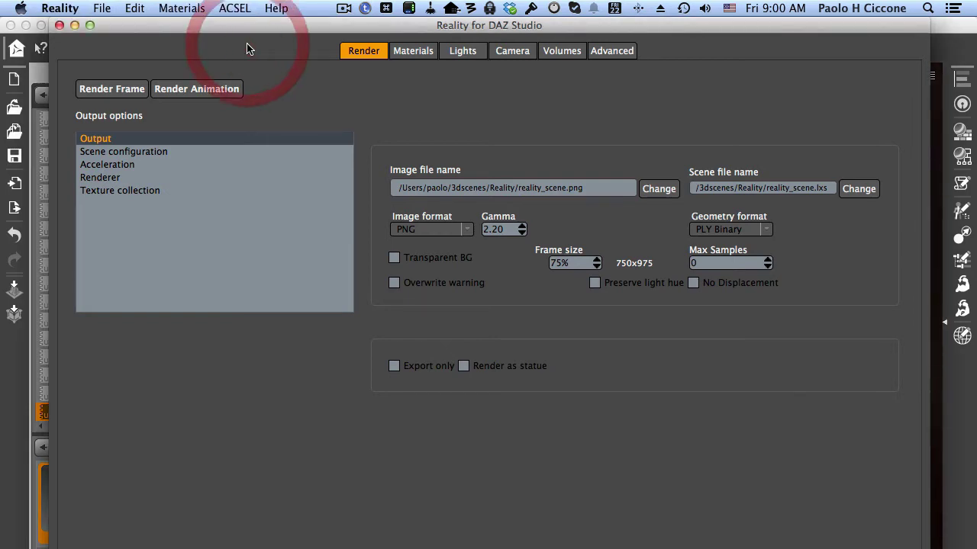
Enable the Liquid Switch - generic shader set in the ACSEL manager, save the change and return to the render settings
key(super+shift+a)
scroll(273, 366, down, 15)
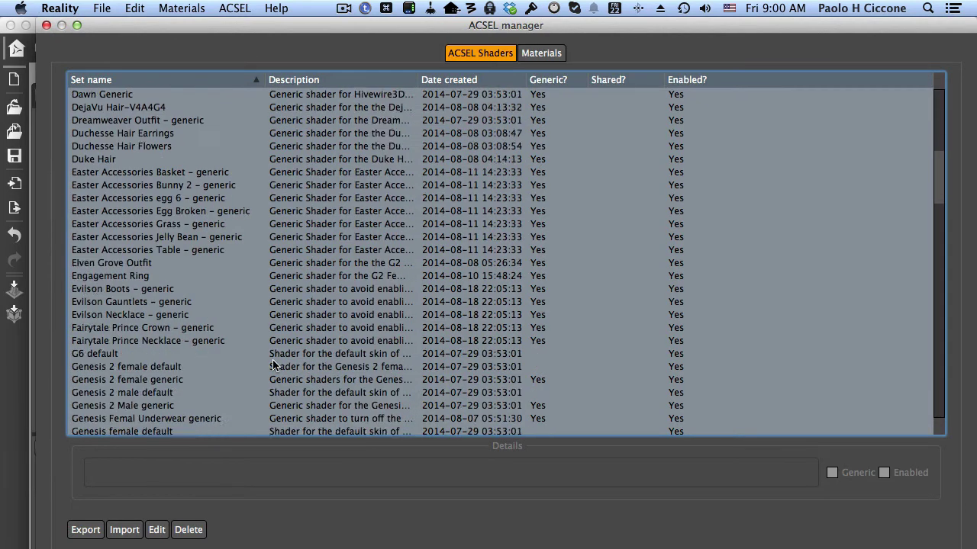
scroll(273, 366, down, 4)
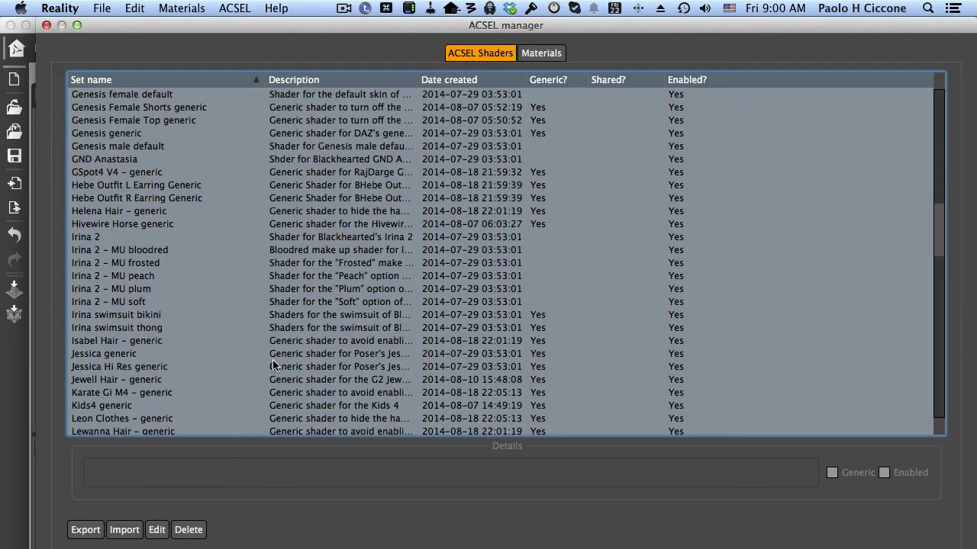
click(164, 356)
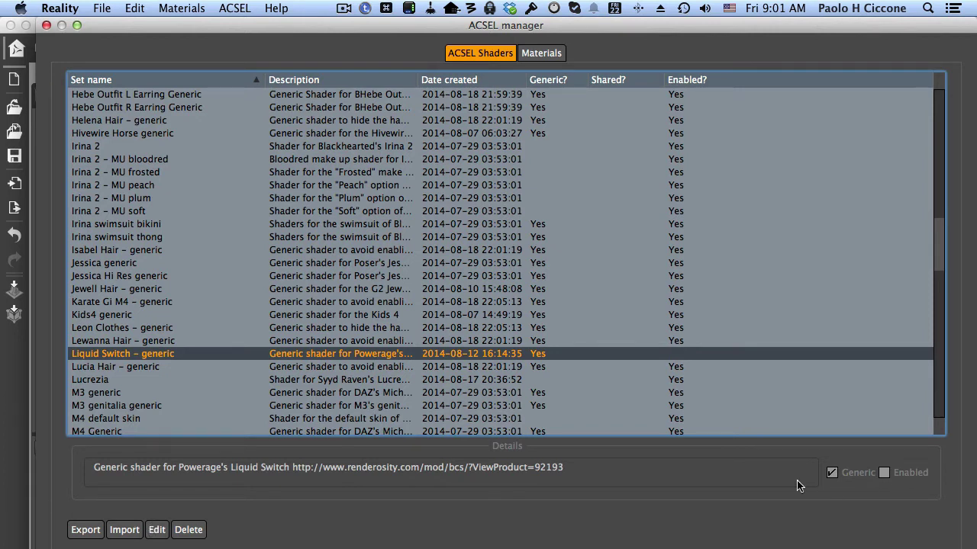
click(157, 530)
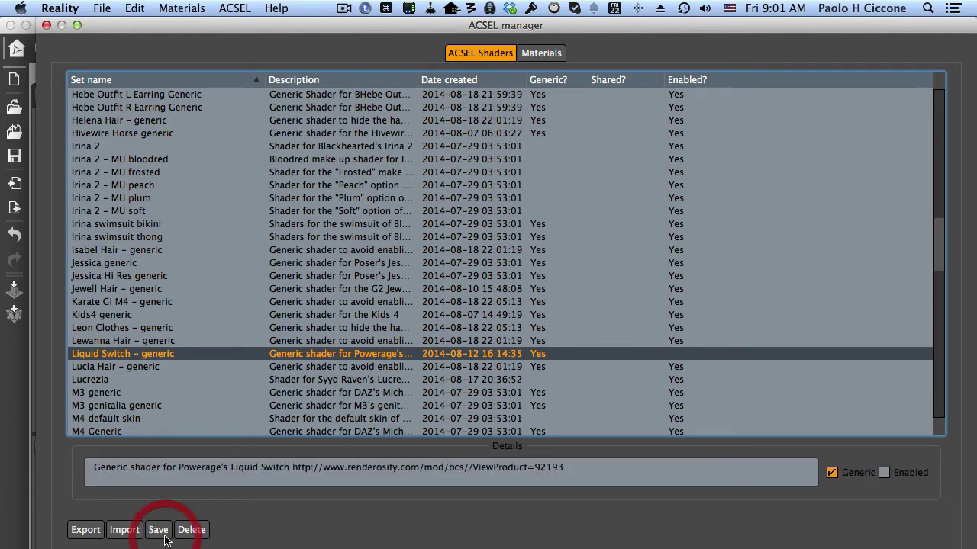
click(883, 473)
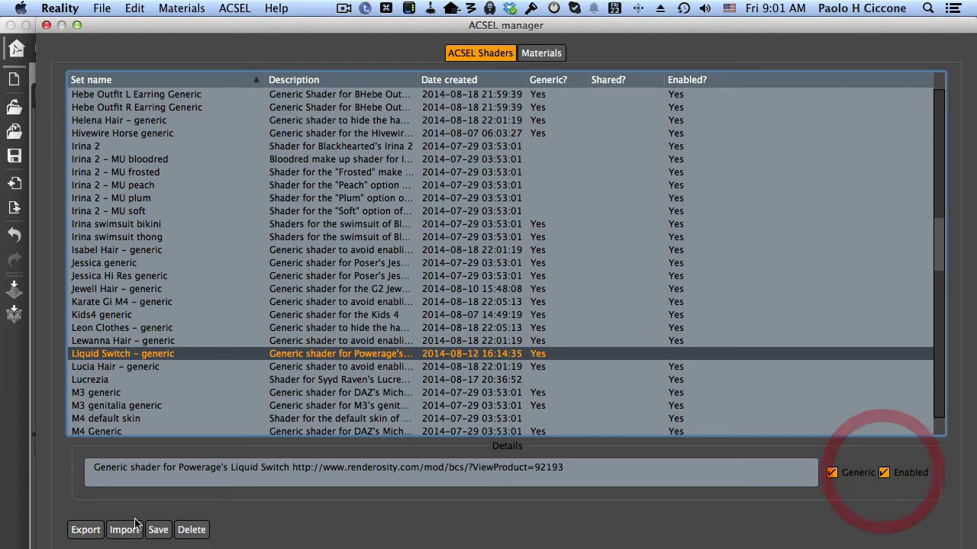
click(158, 530)
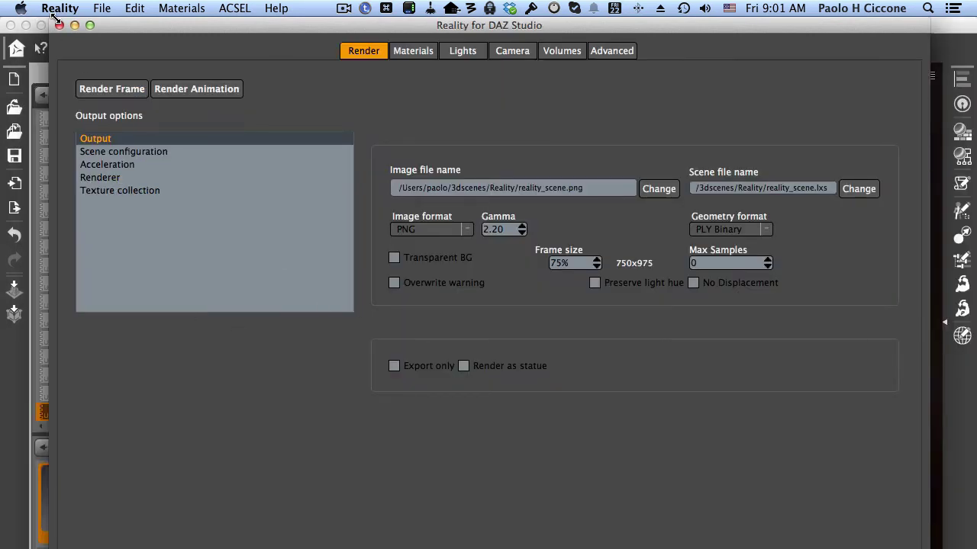
Switch to DAZ Studio and delete the LiqSwi_suit from the scene
click(21, 372)
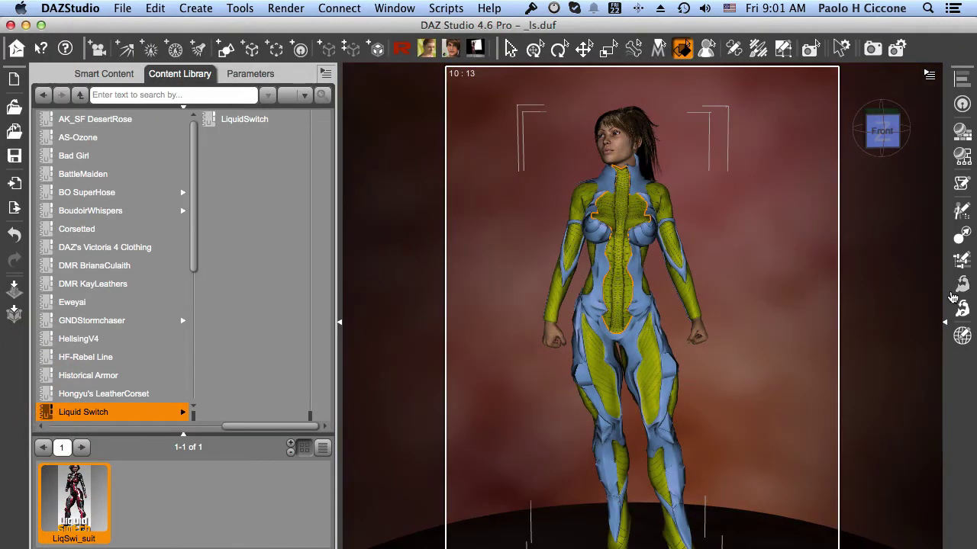
click(944, 322)
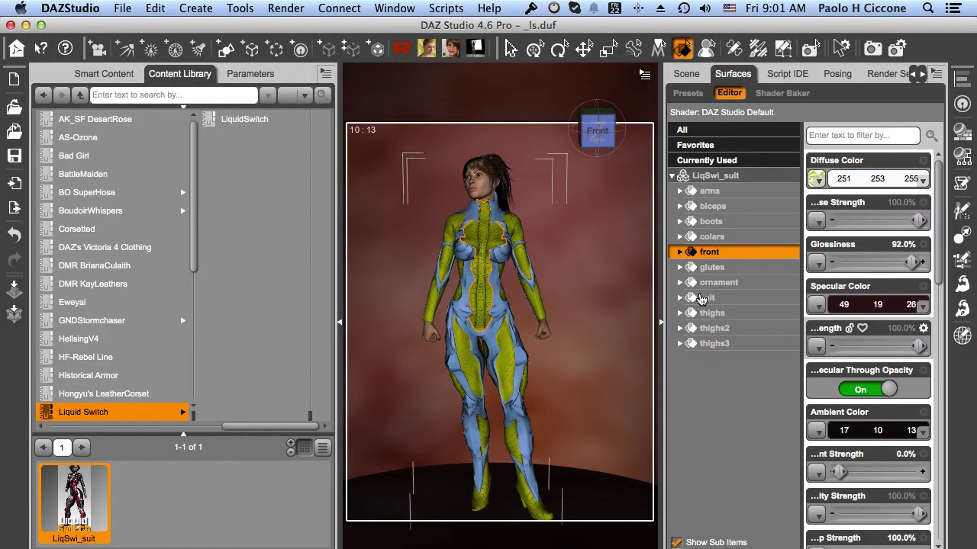
click(686, 73)
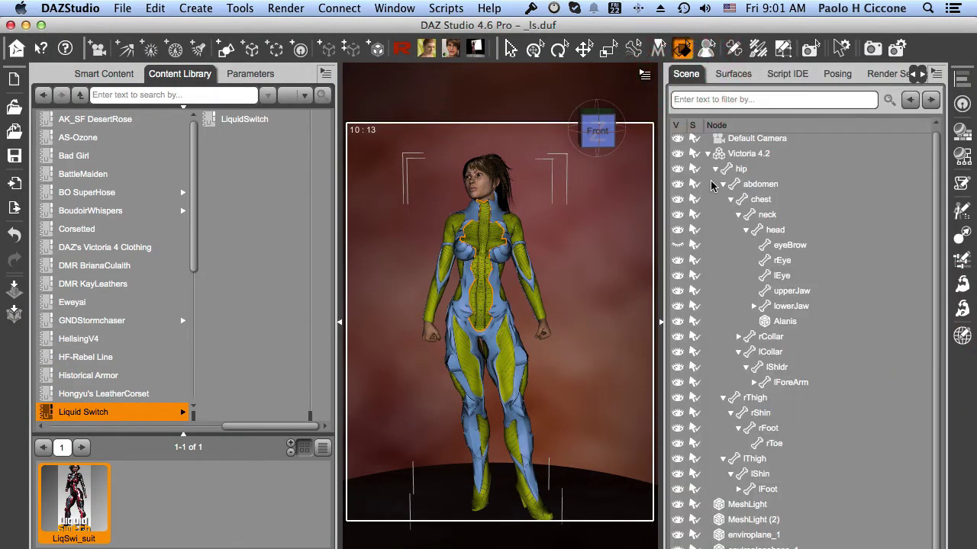
click(708, 154)
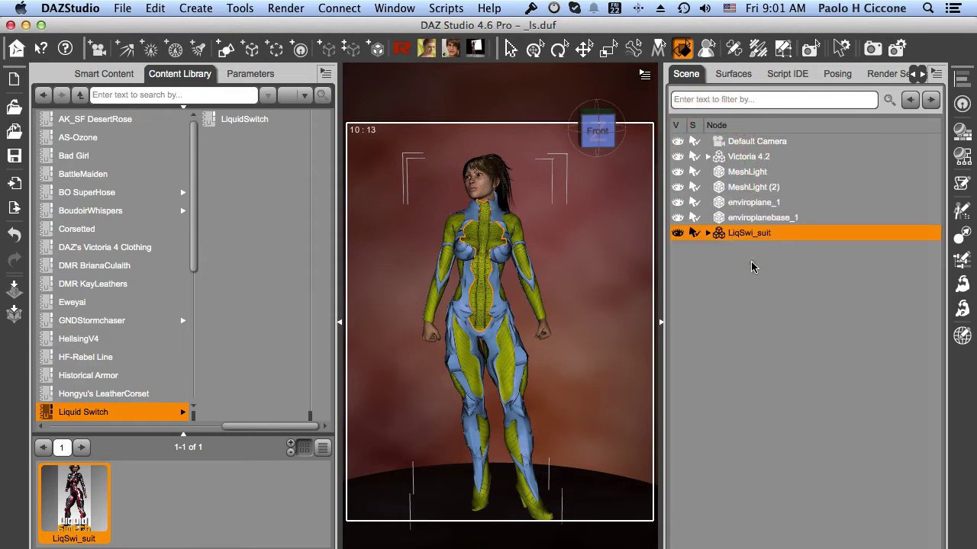
click(747, 236)
key(Delete)
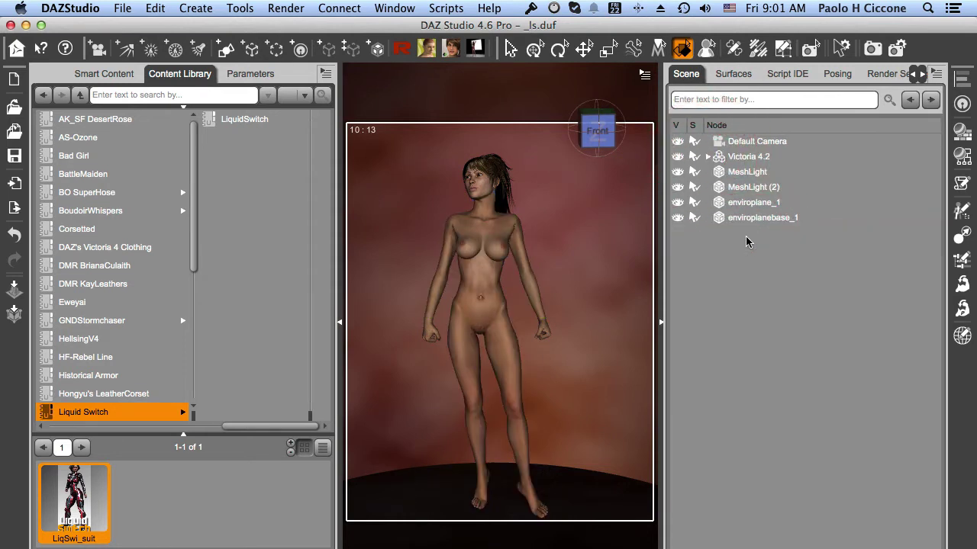
click(661, 322)
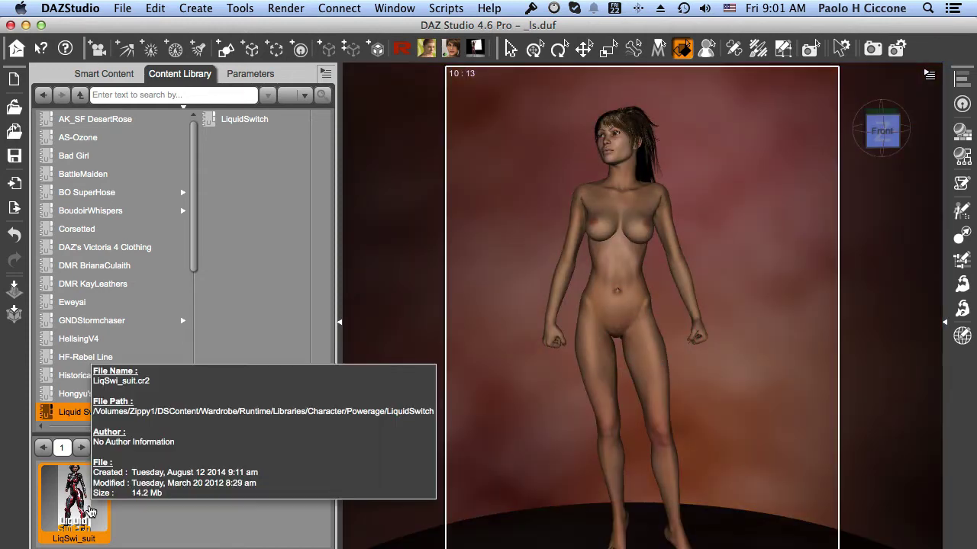
Load a fresh LiqSwi_suit from the content library onto the Victoria 4.2 figure
key(ctrl+u)
click(209, 538)
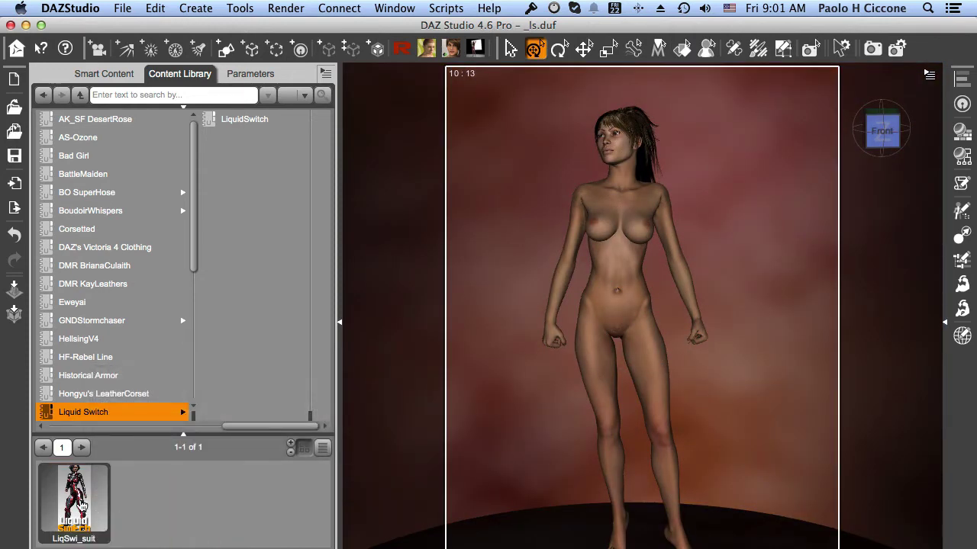
drag(83, 506, 615, 283)
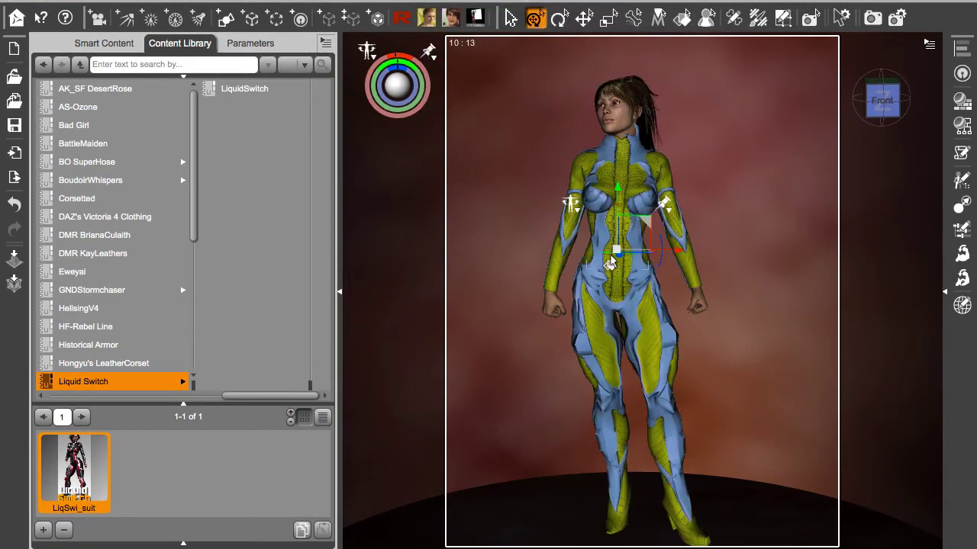
Open Reality and inspect the material types of the LiqSwi_suit, including the boots material
click(402, 20)
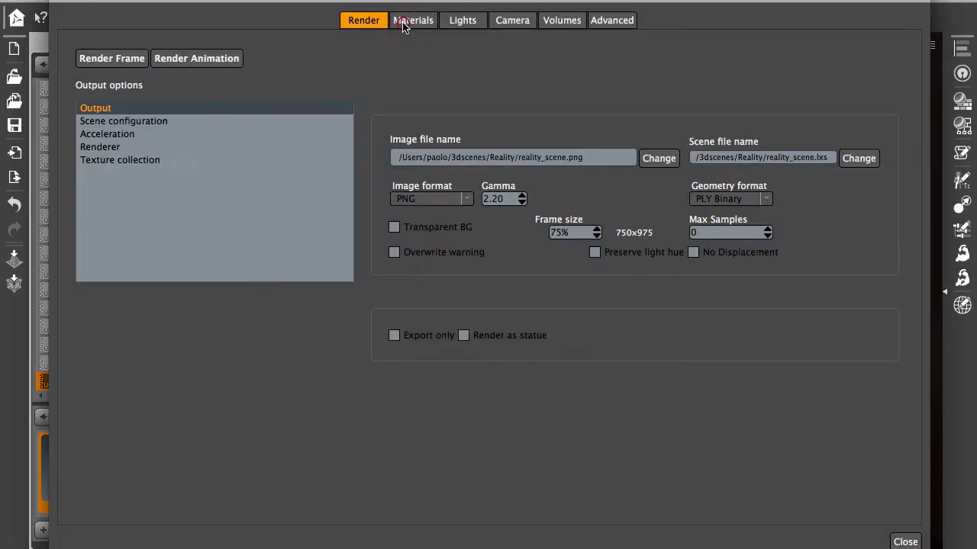
click(404, 22)
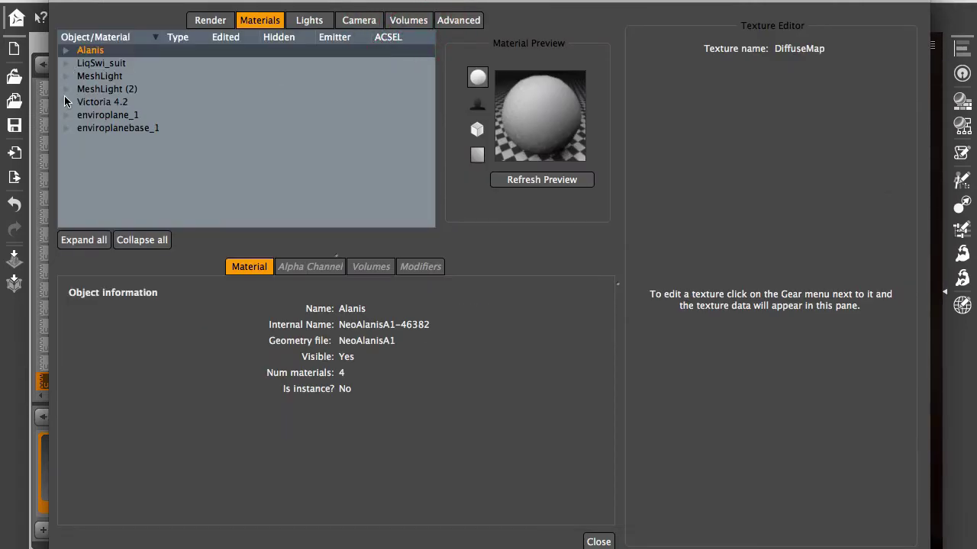
click(66, 63)
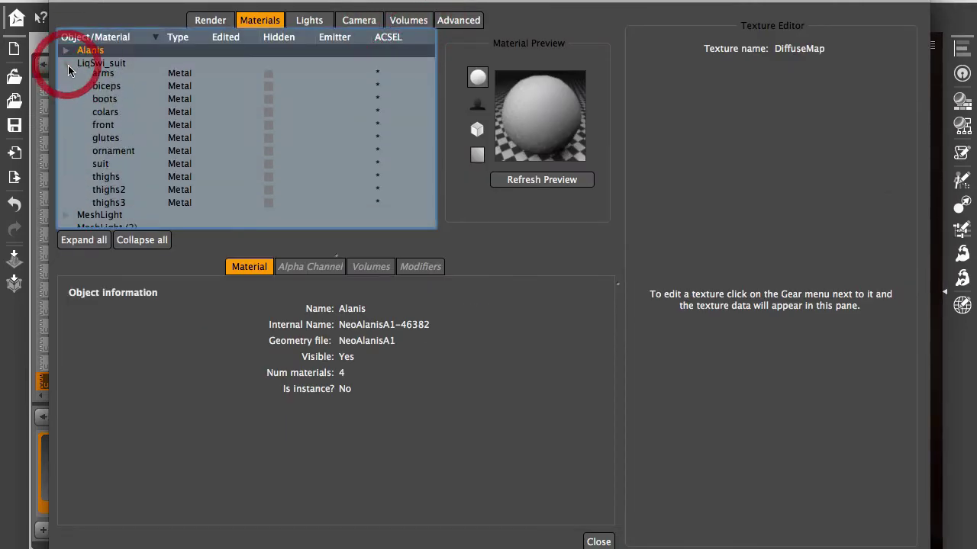
click(199, 102)
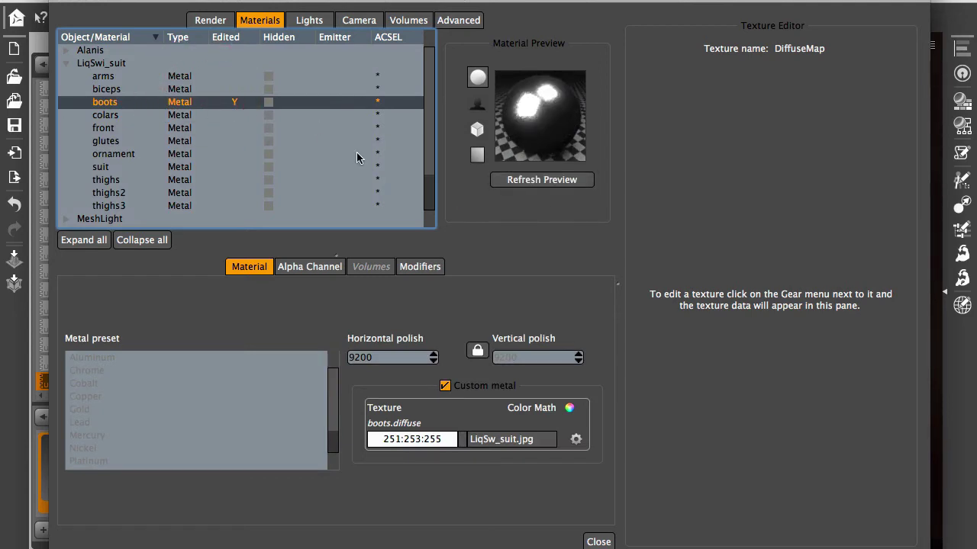
Render the current frame from Reality, fit the whole image in the LuxRender preview and reapply the tone mapping
click(216, 22)
click(96, 61)
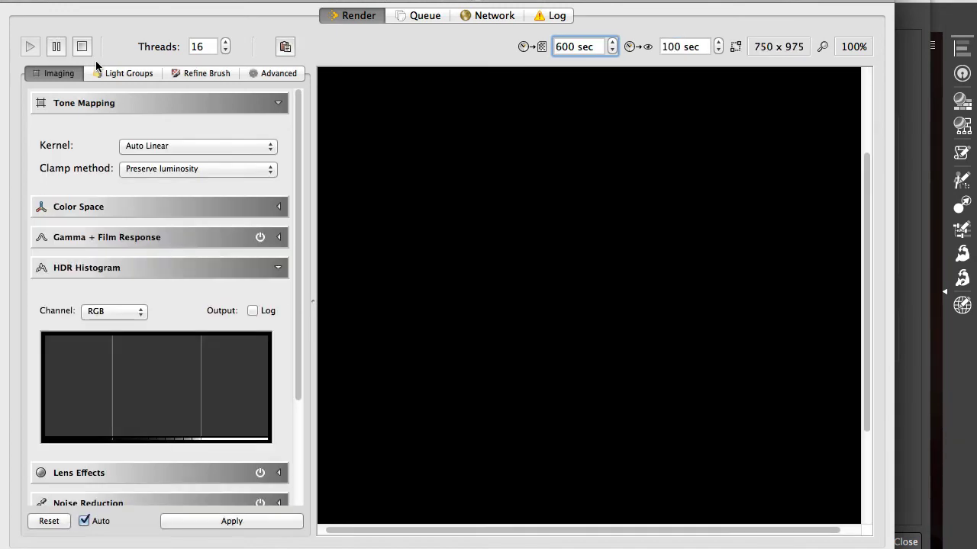
click(268, 525)
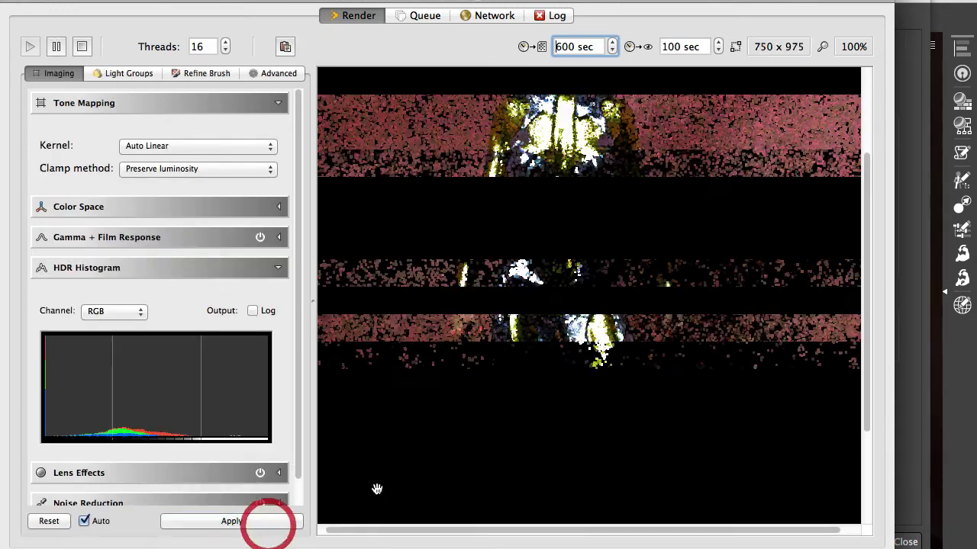
click(558, 346)
click(285, 524)
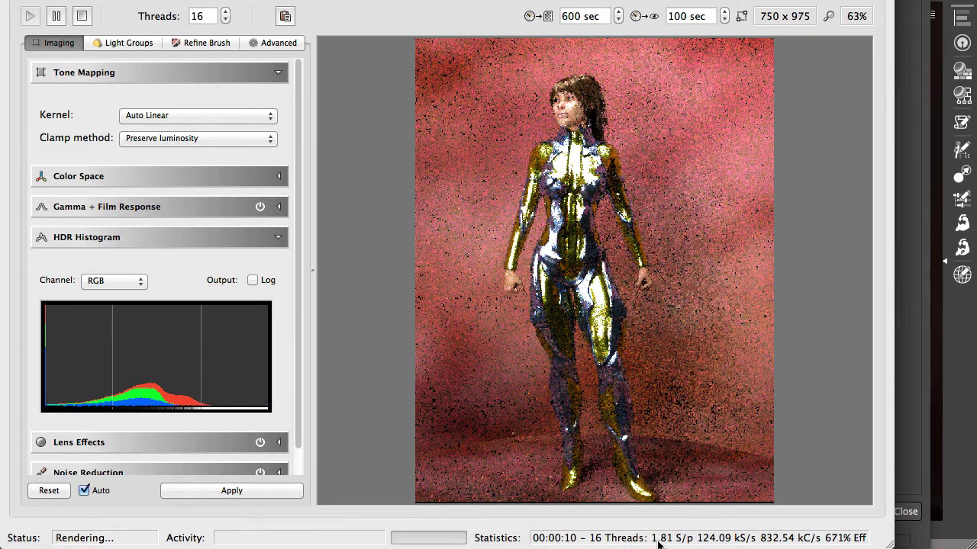
click(267, 493)
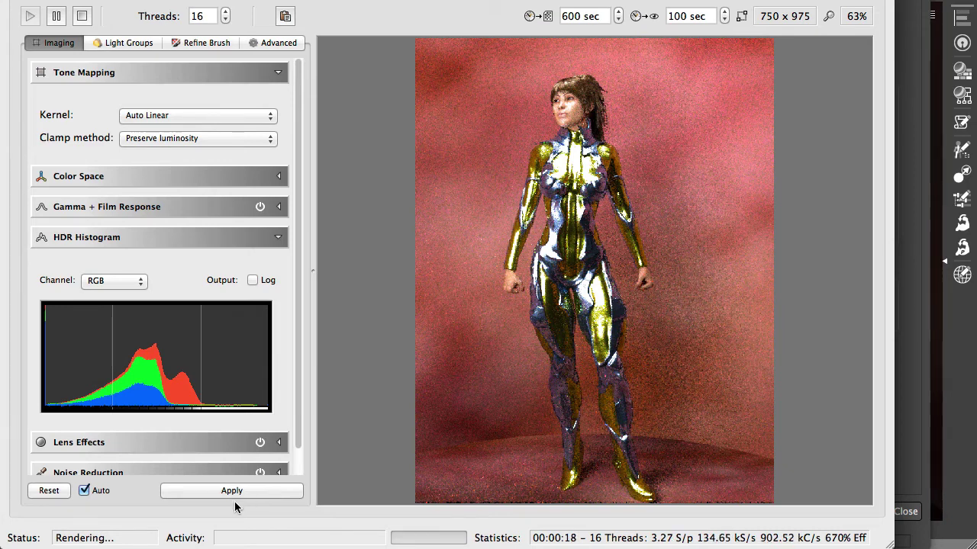
Quit LuxRender and switch back to the DAZ Studio scene
click(402, 290)
key(super+q)
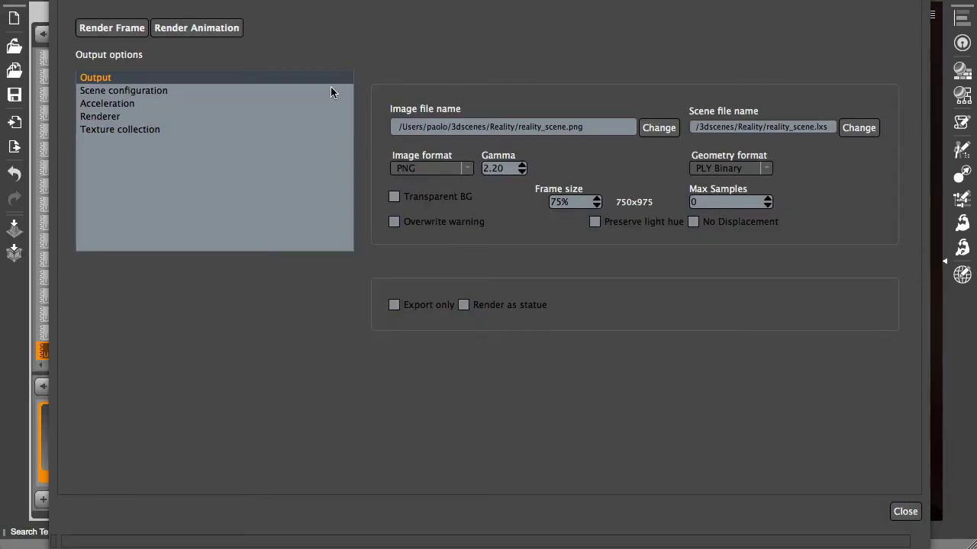
click(21, 303)
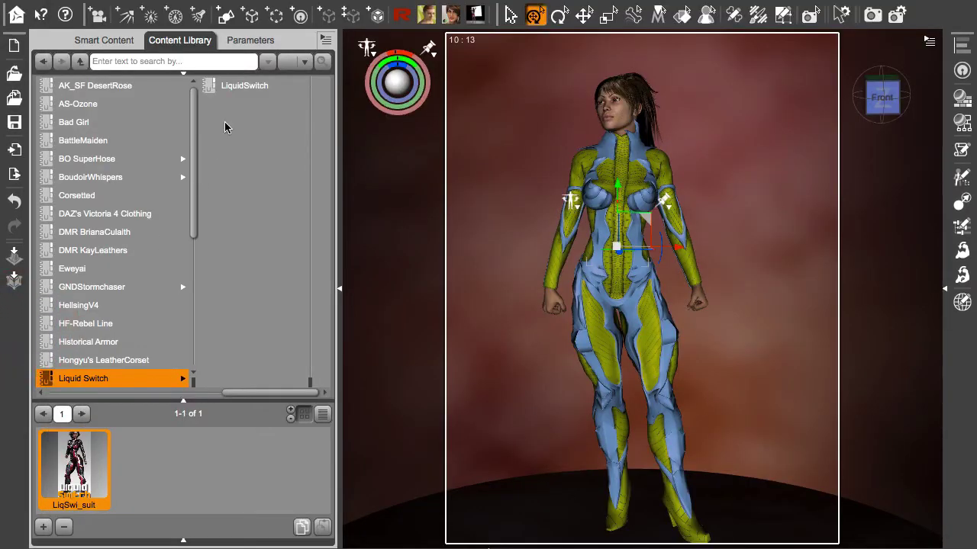
Apply the 1ornament4 and Hide_front presets from the LiquidSwitch folder to the LiqSwi_suit
click(267, 85)
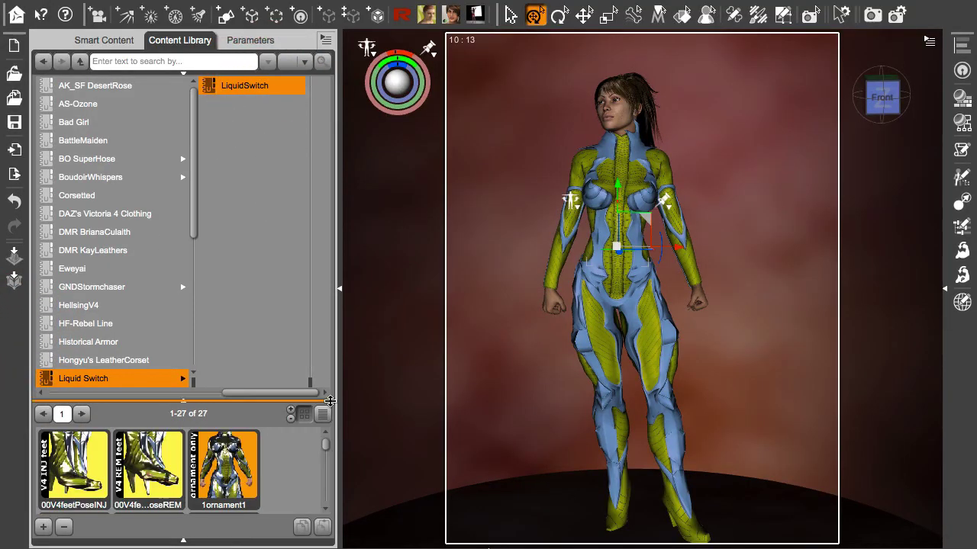
drag(268, 398, 266, 238)
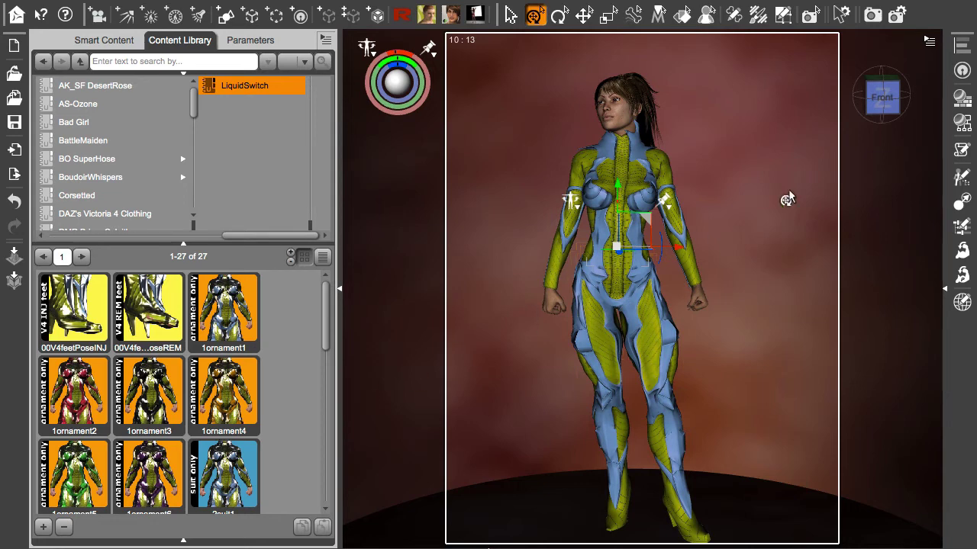
click(945, 290)
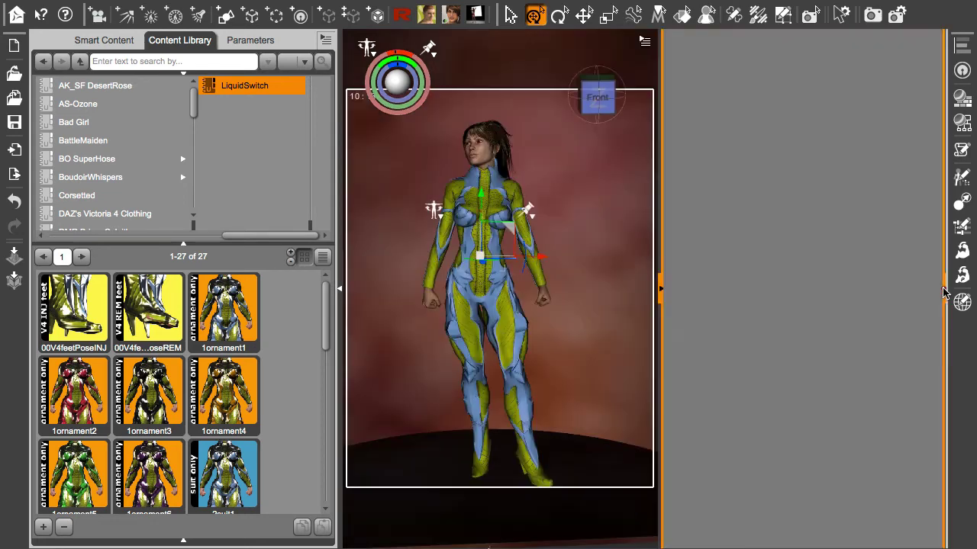
click(707, 123)
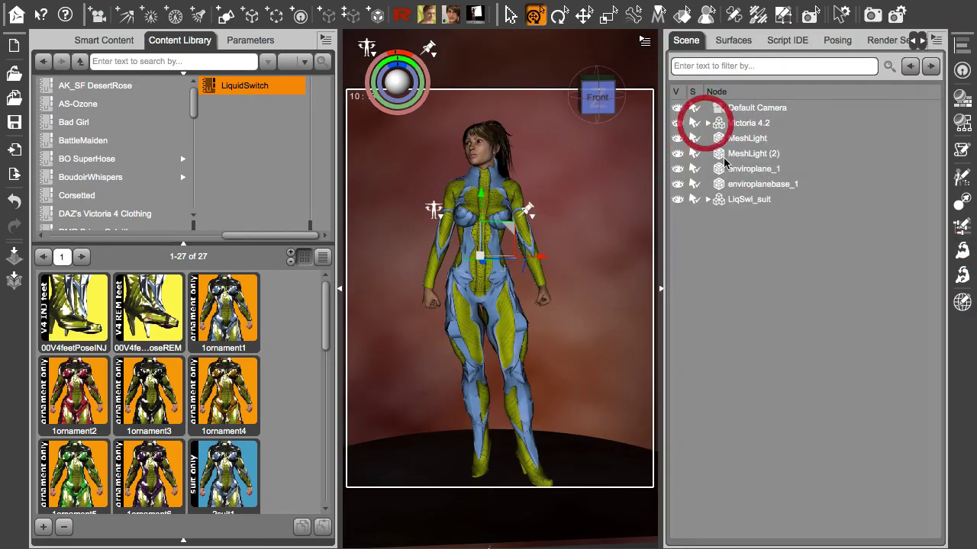
click(735, 200)
click(661, 288)
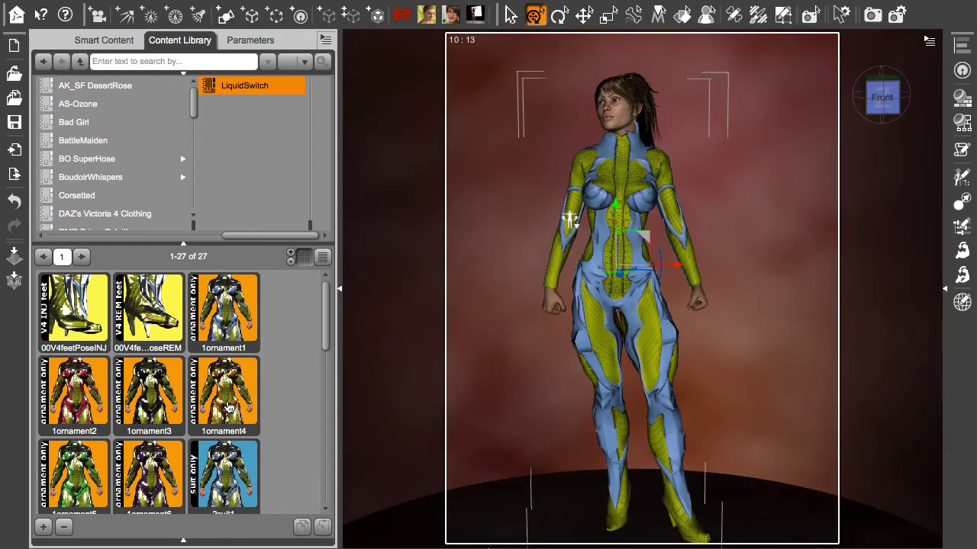
double_click(229, 408)
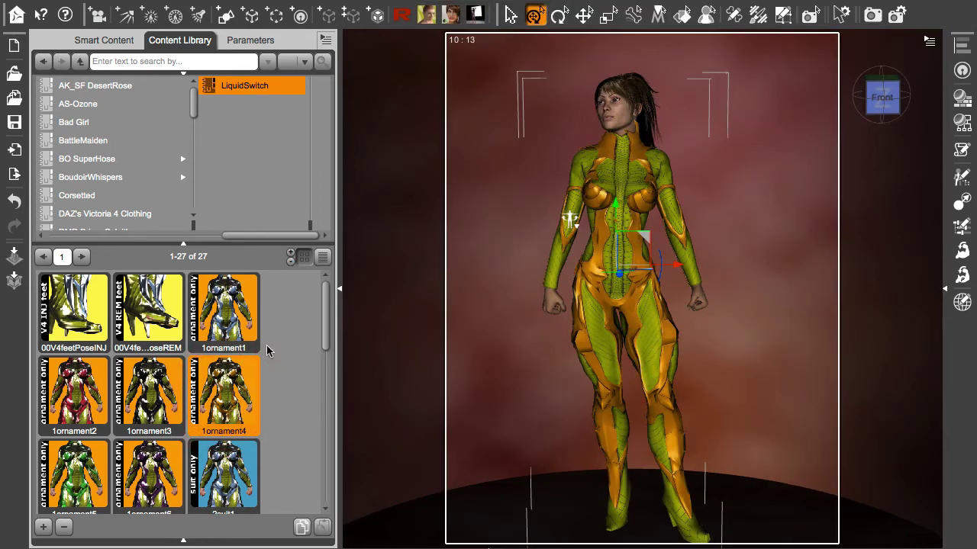
drag(326, 302, 320, 452)
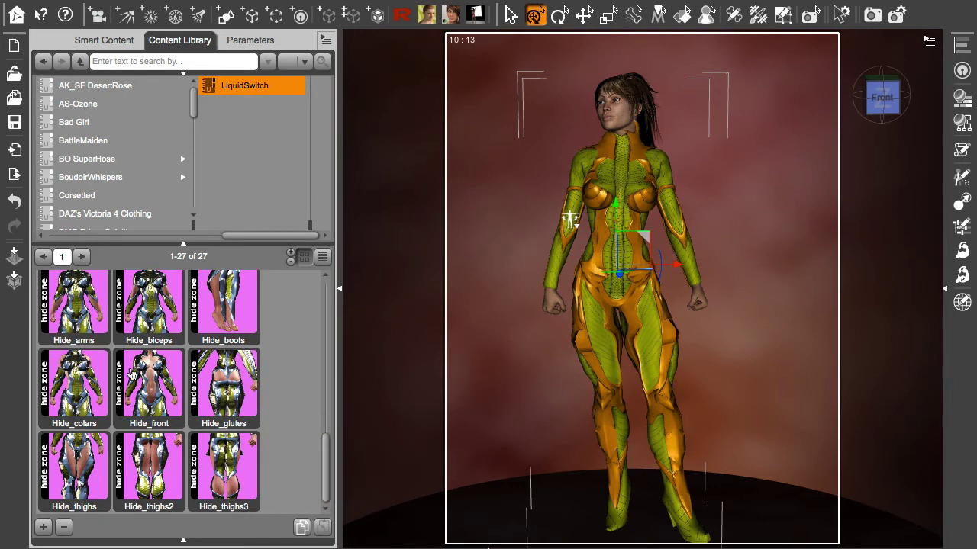
double_click(151, 373)
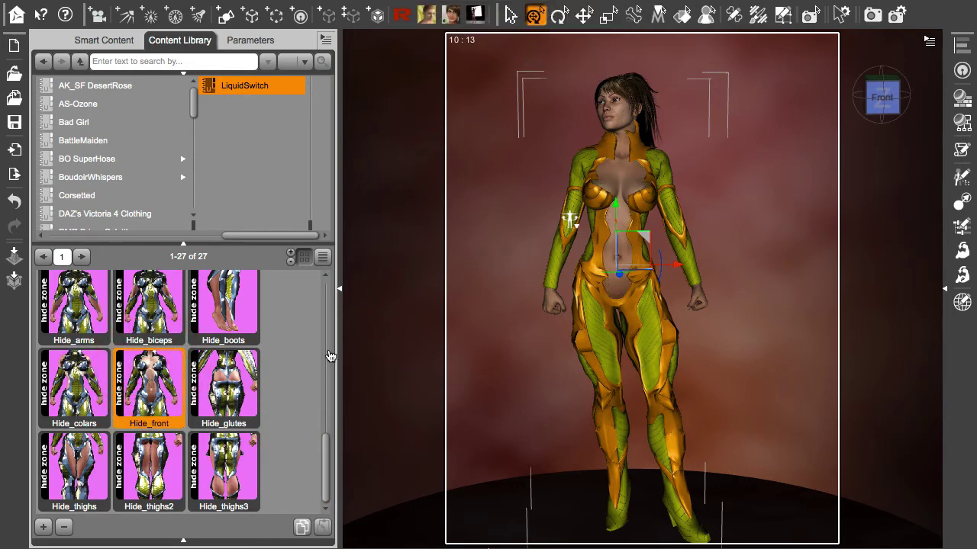
Reopen Reality, render the frame with the modified suit and apply tone mapping in LuxRender
click(410, 16)
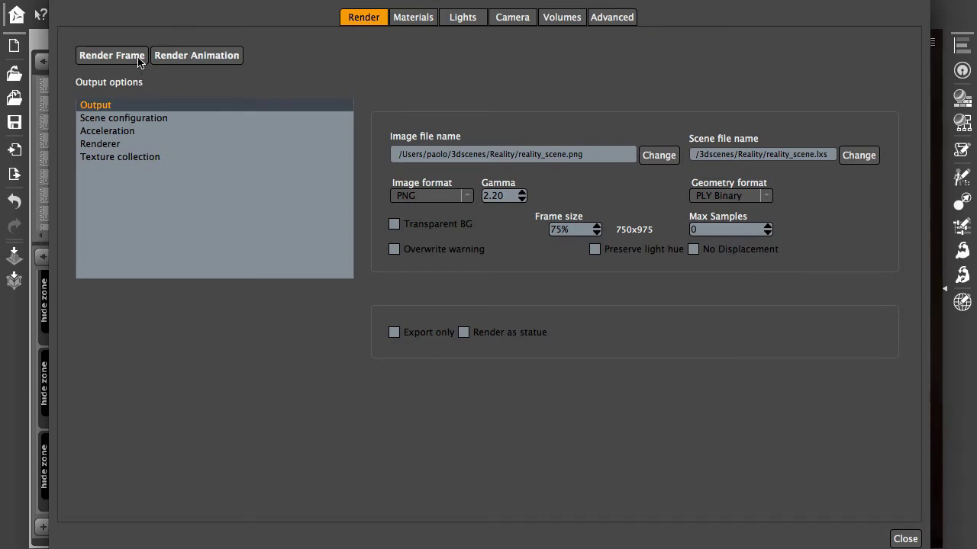
click(138, 61)
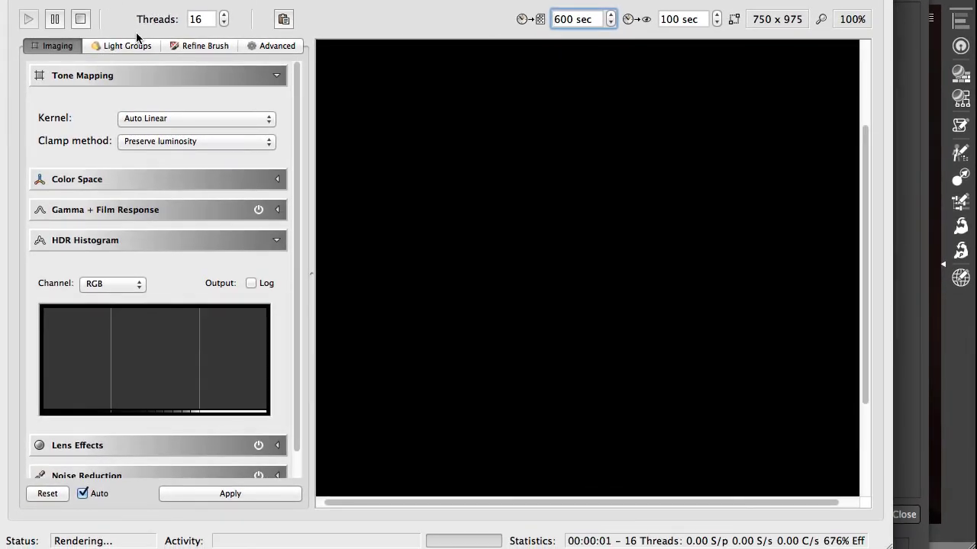
click(277, 494)
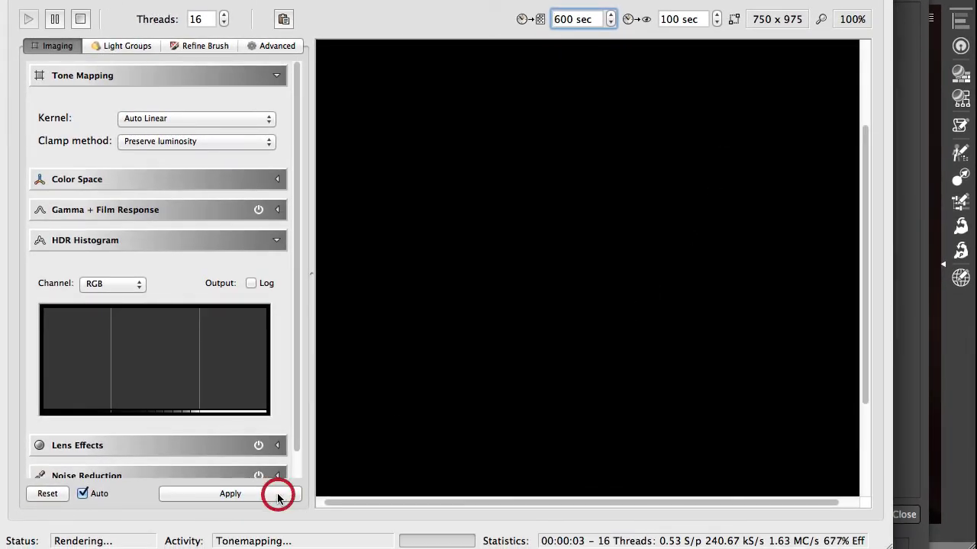
Fit the whole image of the gold suit render in the preview and reapply the tone mapping
click(499, 343)
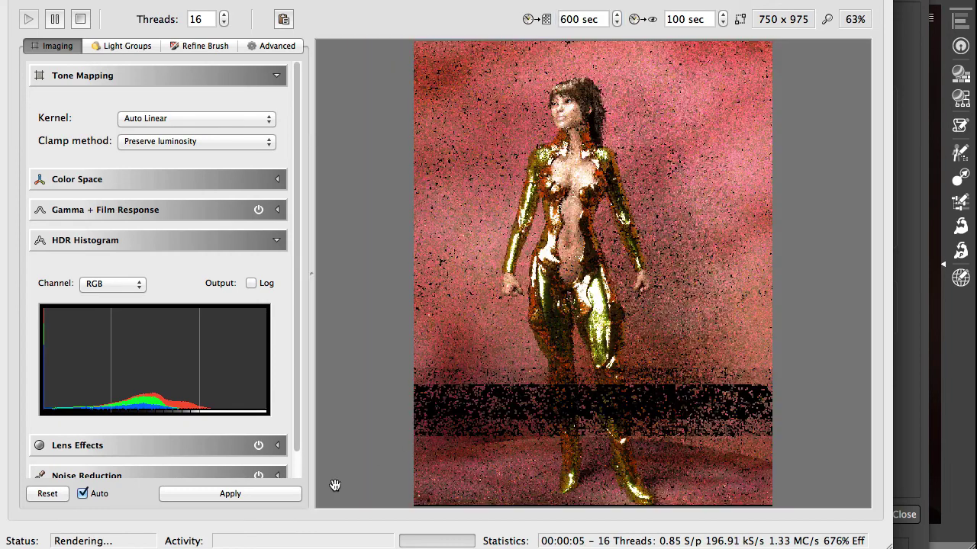
click(291, 495)
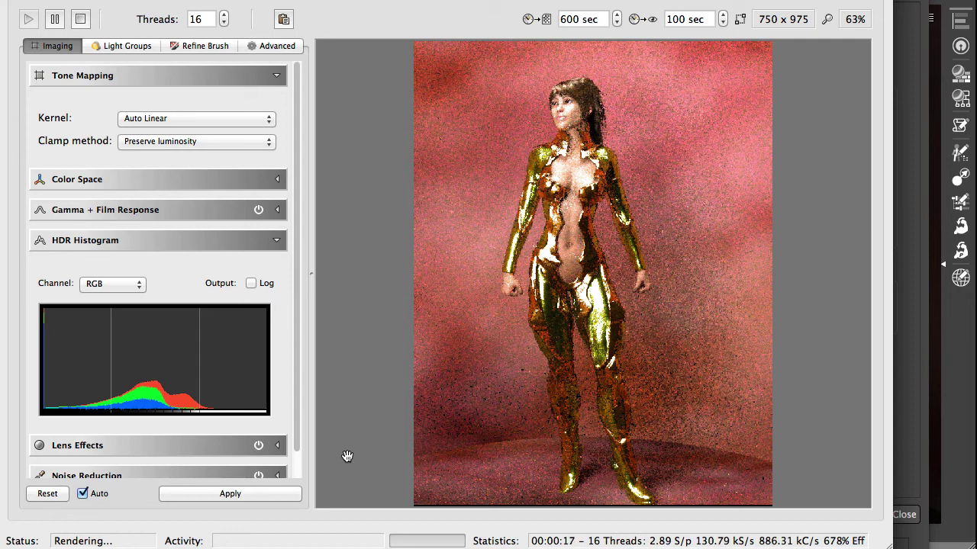
click(233, 495)
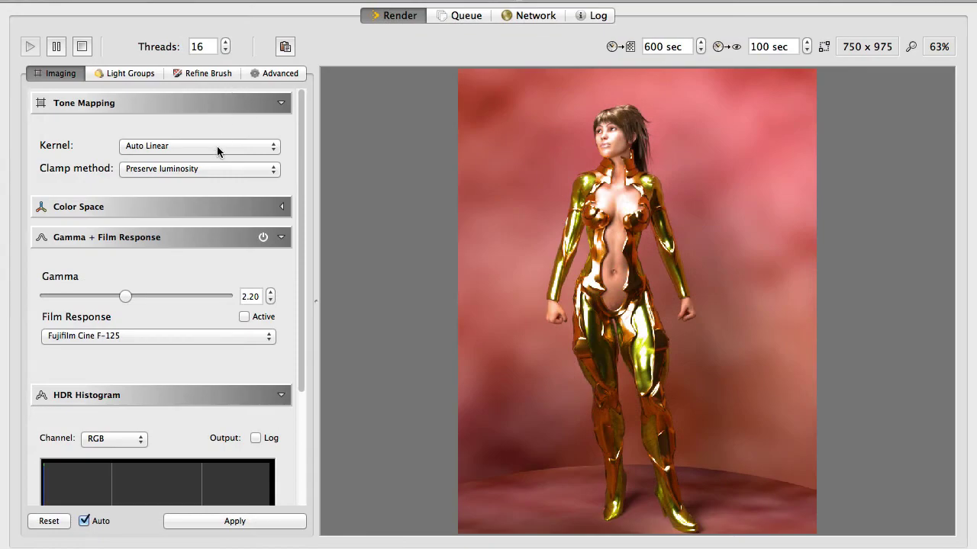
Switch the tone mapping kernel to Linear, try a 1/8 shutter speed and set it back to 1/4
click(217, 146)
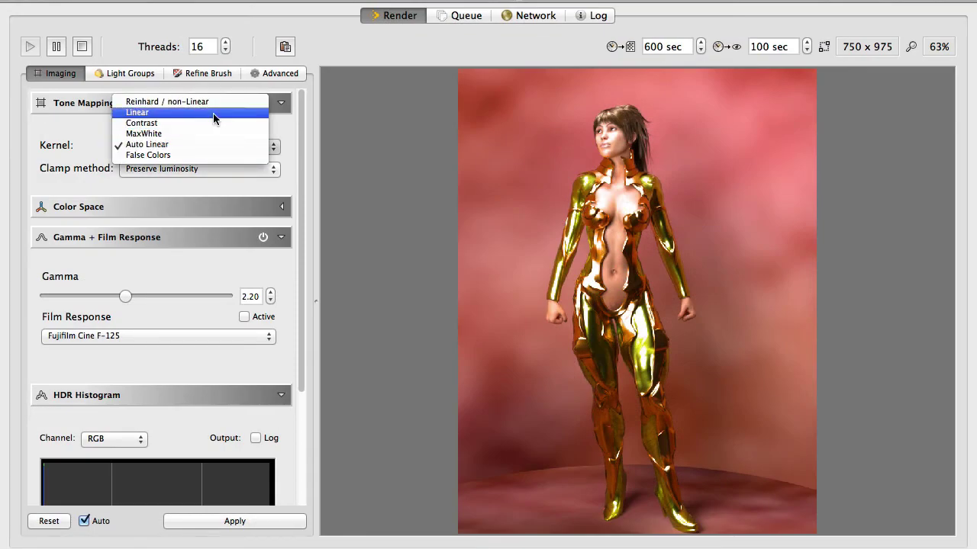
click(213, 113)
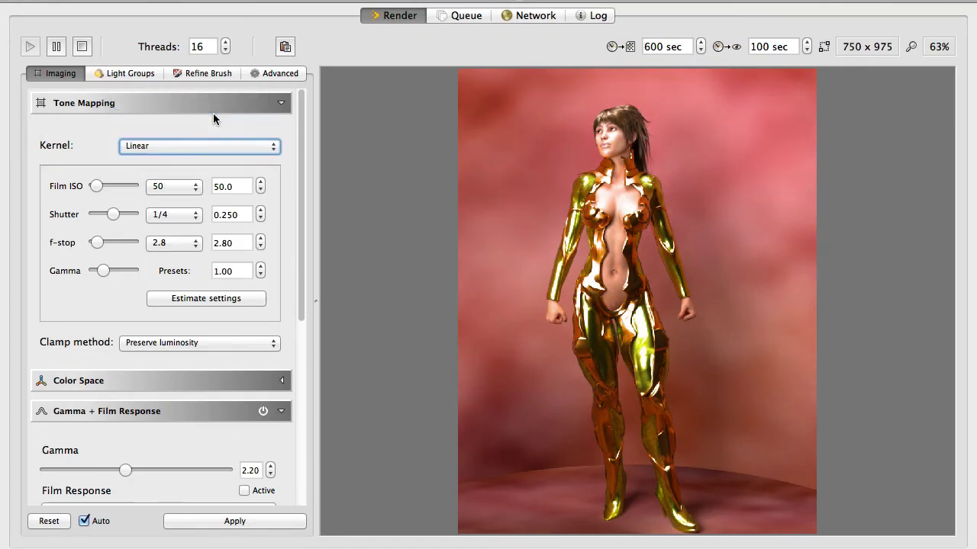
click(189, 213)
click(185, 221)
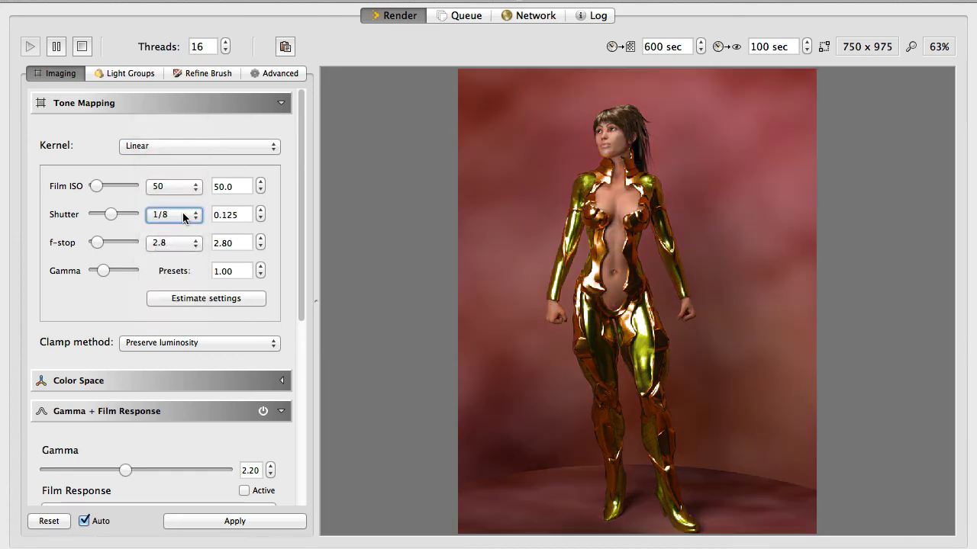
click(183, 217)
click(182, 203)
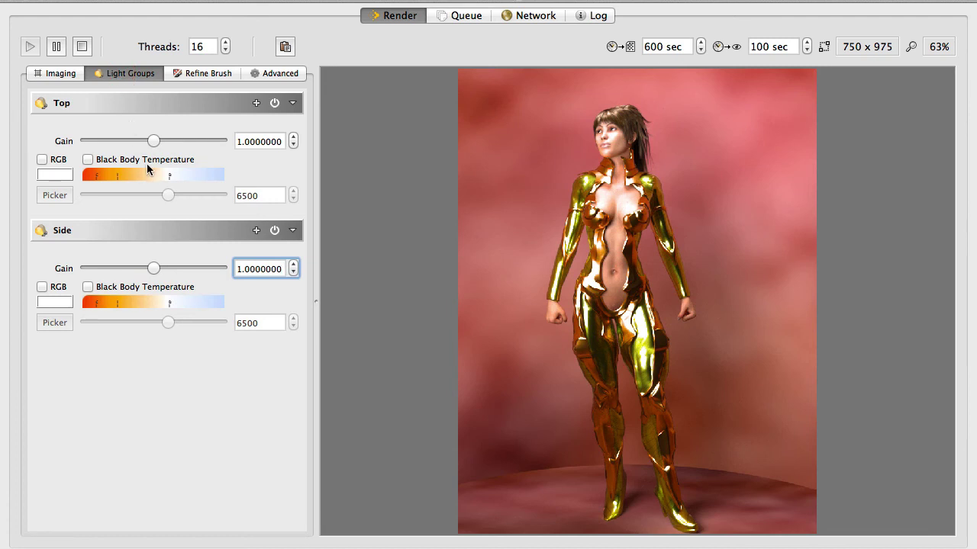
Lower the Top light group's gain to about 0.70 and collapse the Gamma + Film Response settings
drag(149, 140, 149, 140)
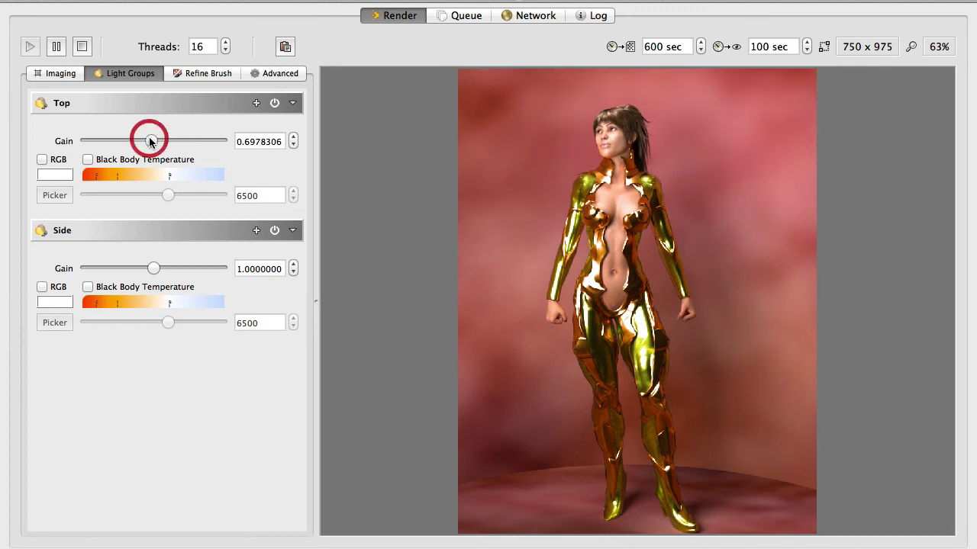
click(61, 74)
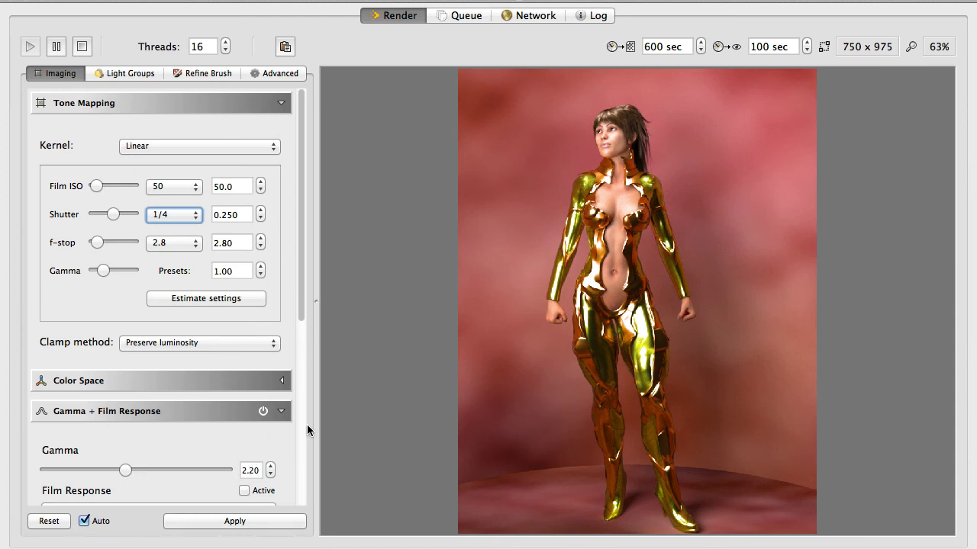
click(282, 412)
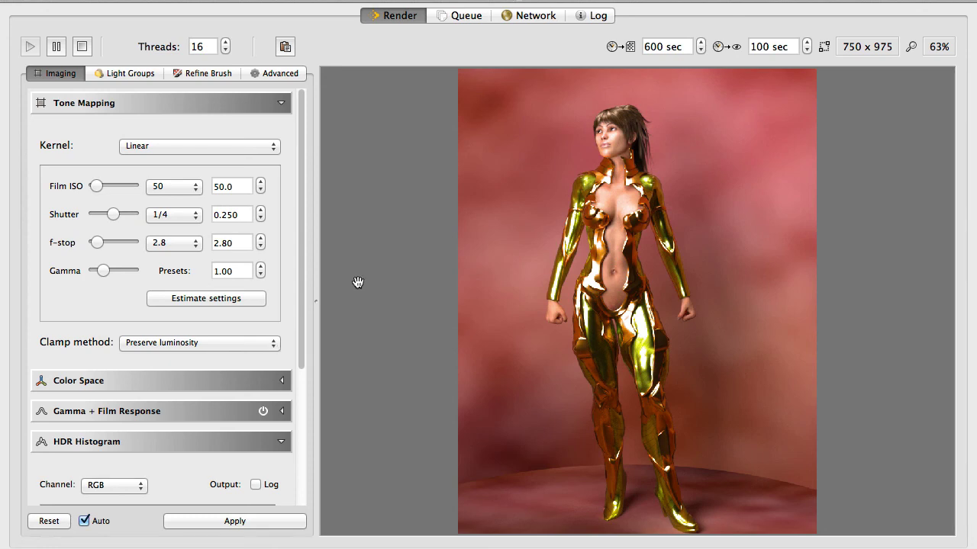